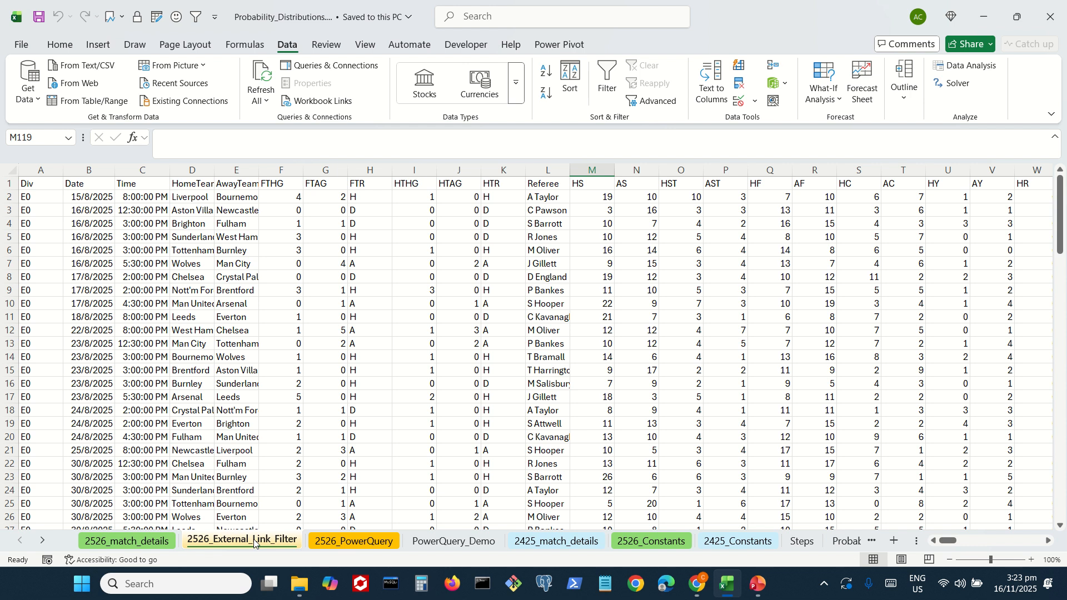
Examine the FILTER formula in cell A2 of the 2526_External_Link_Filter sheet and compare that sheet with 2526_PowerQuery.
click(39, 199)
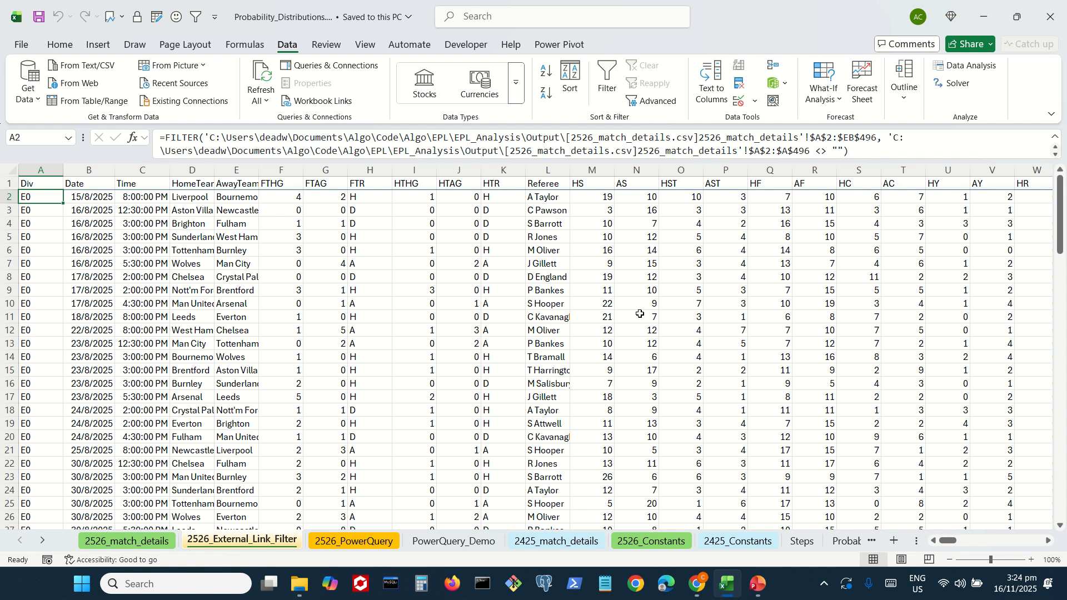
click(378, 543)
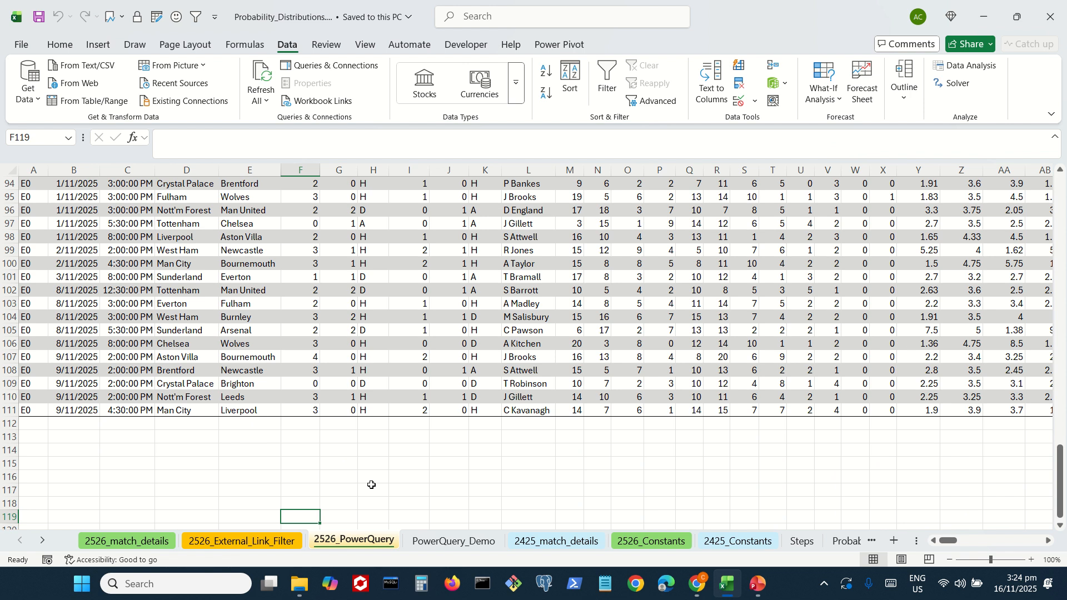
scroll(371, 485, up, 1)
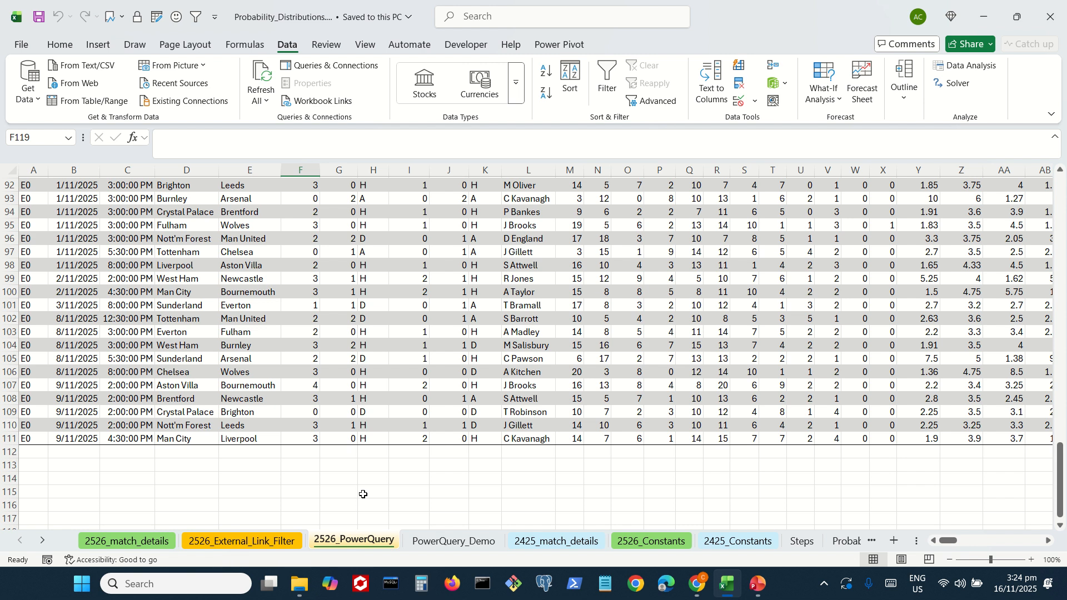
click(291, 540)
click(343, 542)
click(242, 540)
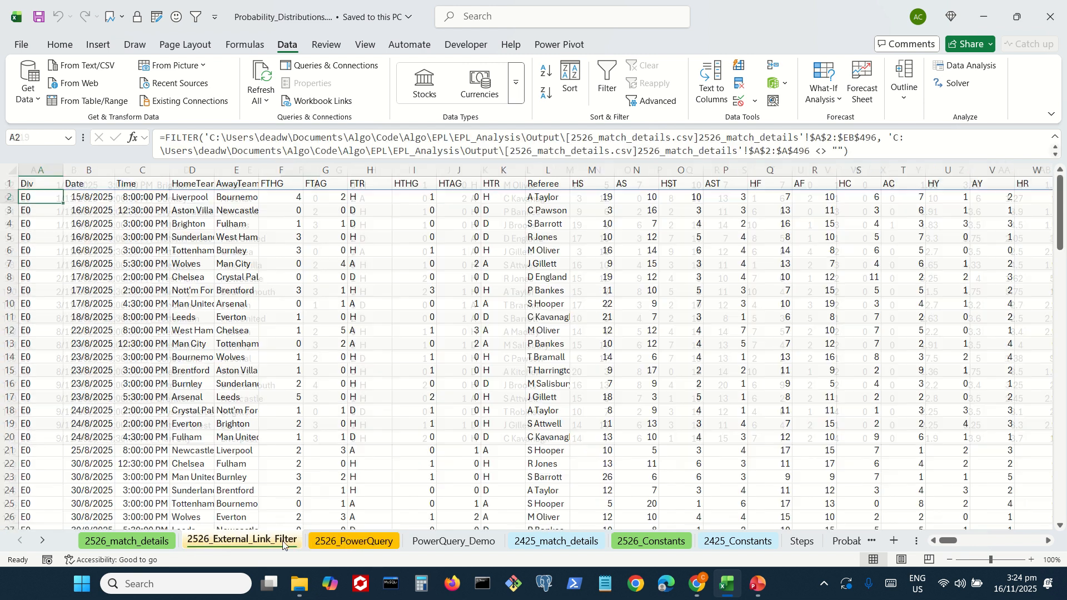
click(346, 542)
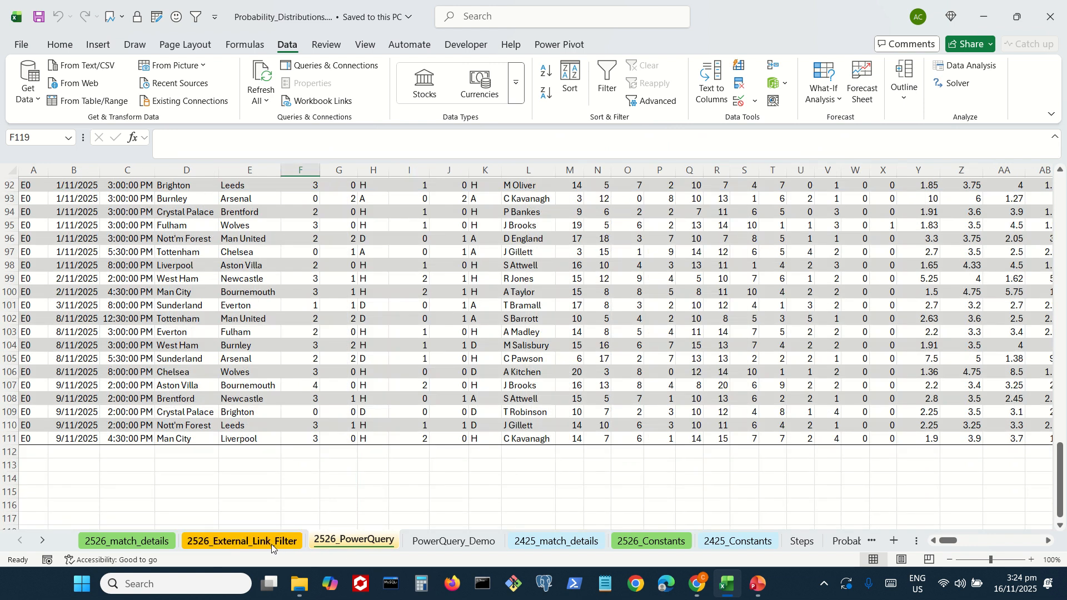
Open the PowerQuery_Demo sheet and select cell A1.
click(475, 547)
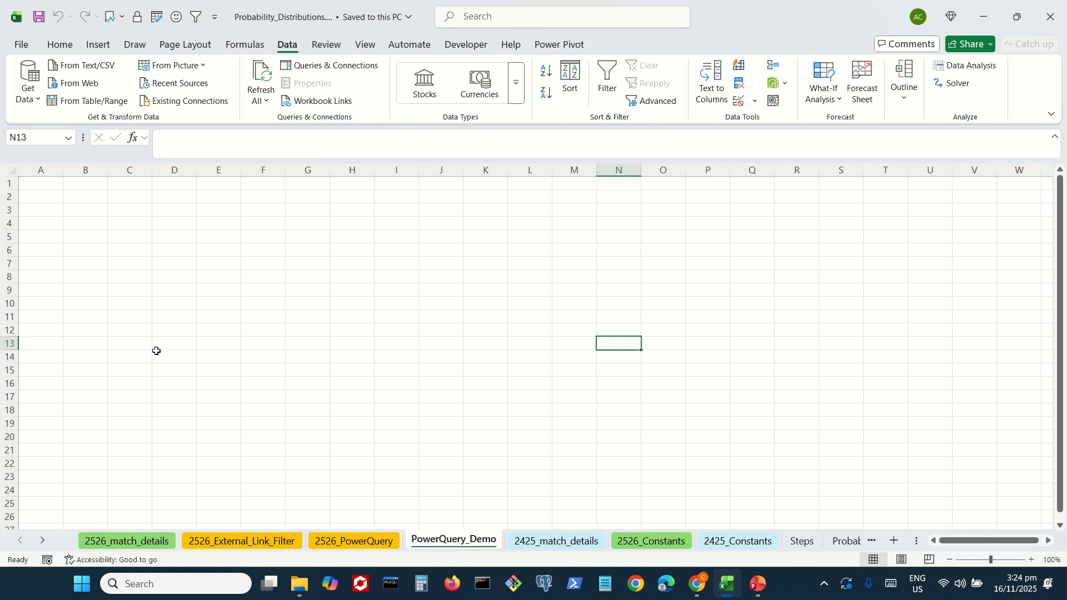
click(50, 185)
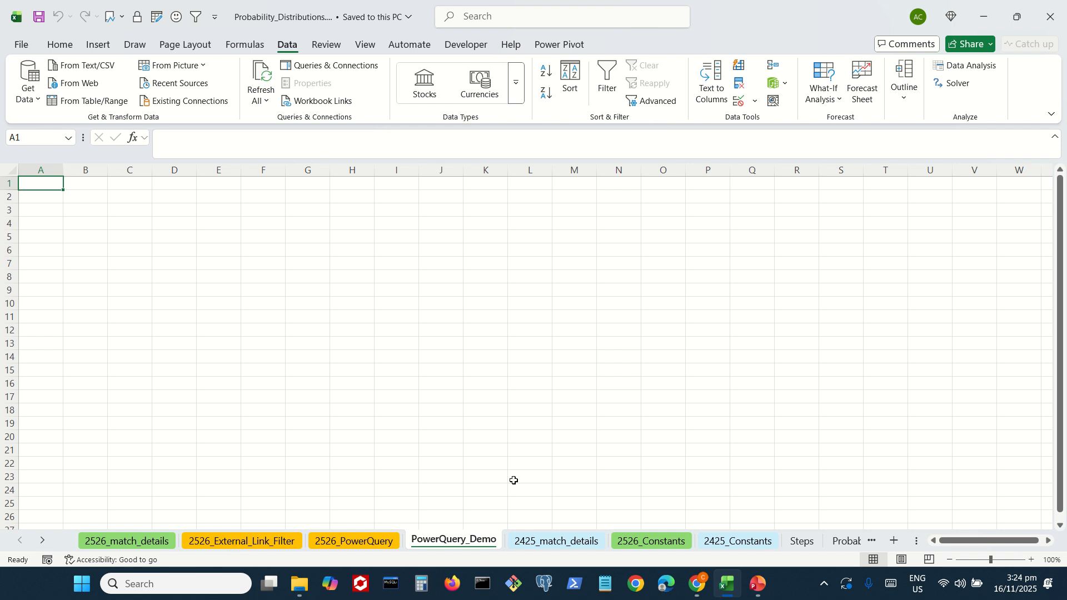
click(283, 543)
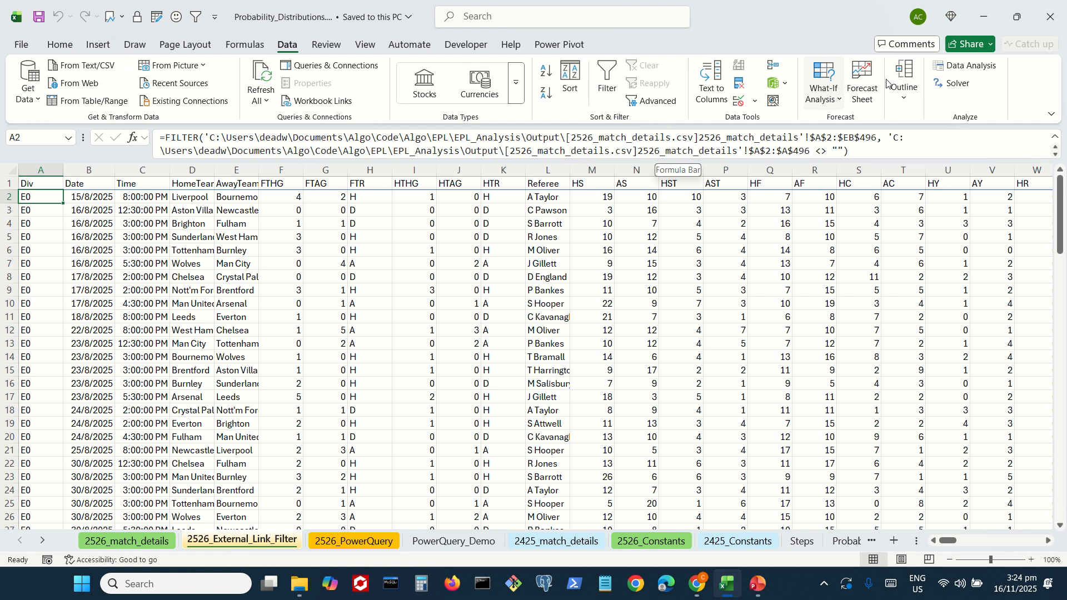
click(986, 20)
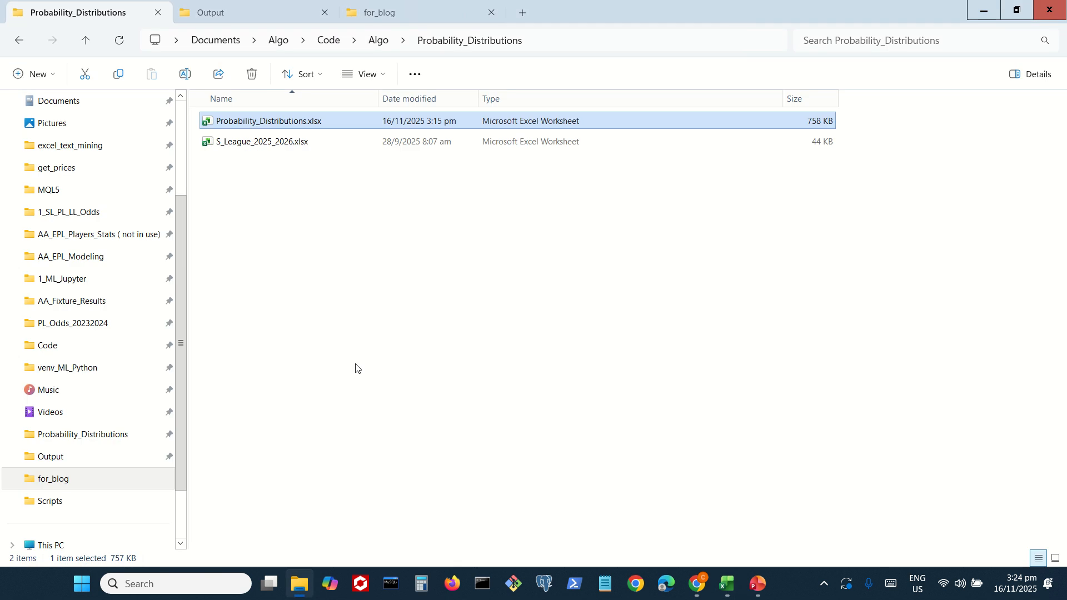
click(732, 583)
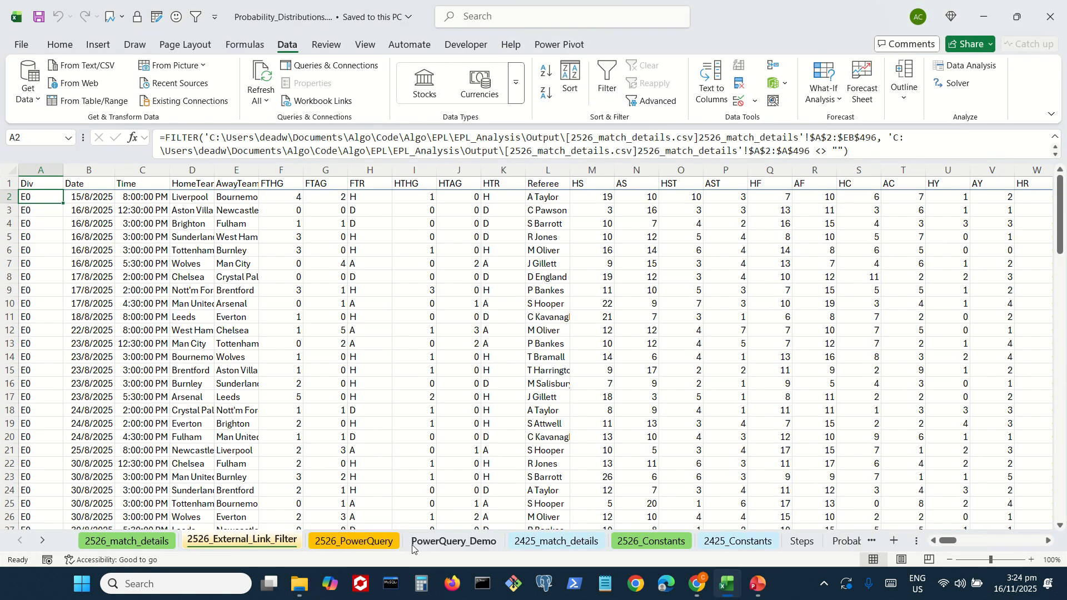
click(437, 549)
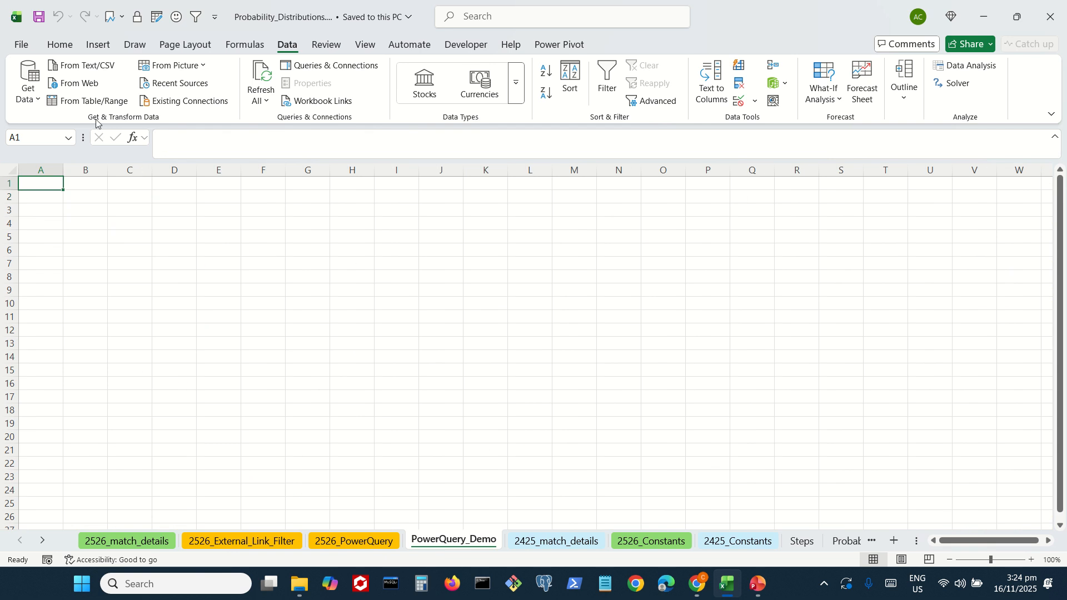
Import 2526_match_details.csv from the Output folder as a Text/CSV source and open it for transforming in the Power Query Editor.
click(40, 101)
mouse_move(111, 152)
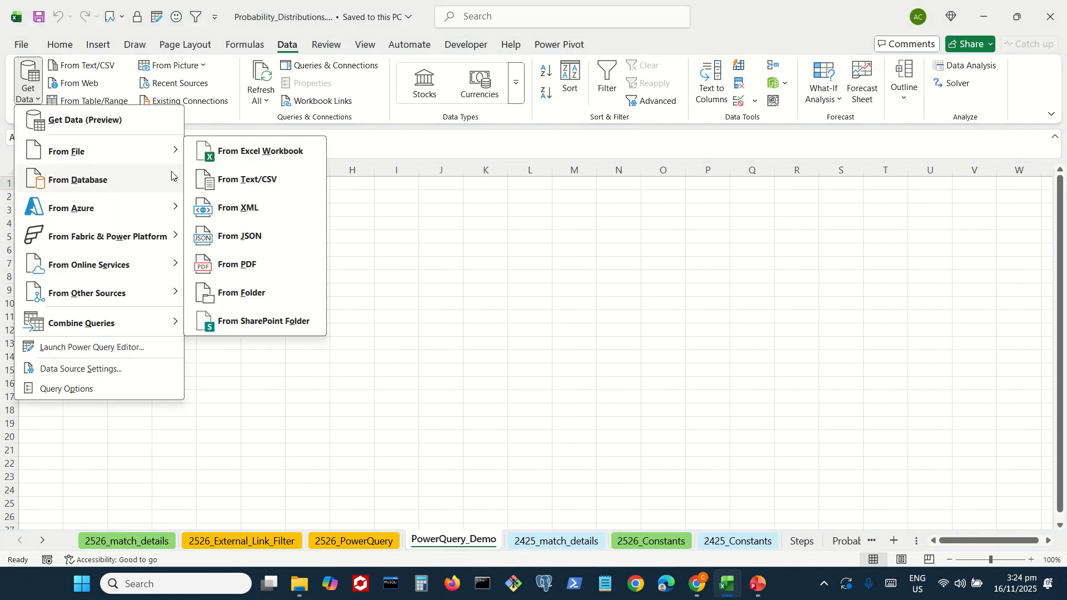
click(276, 190)
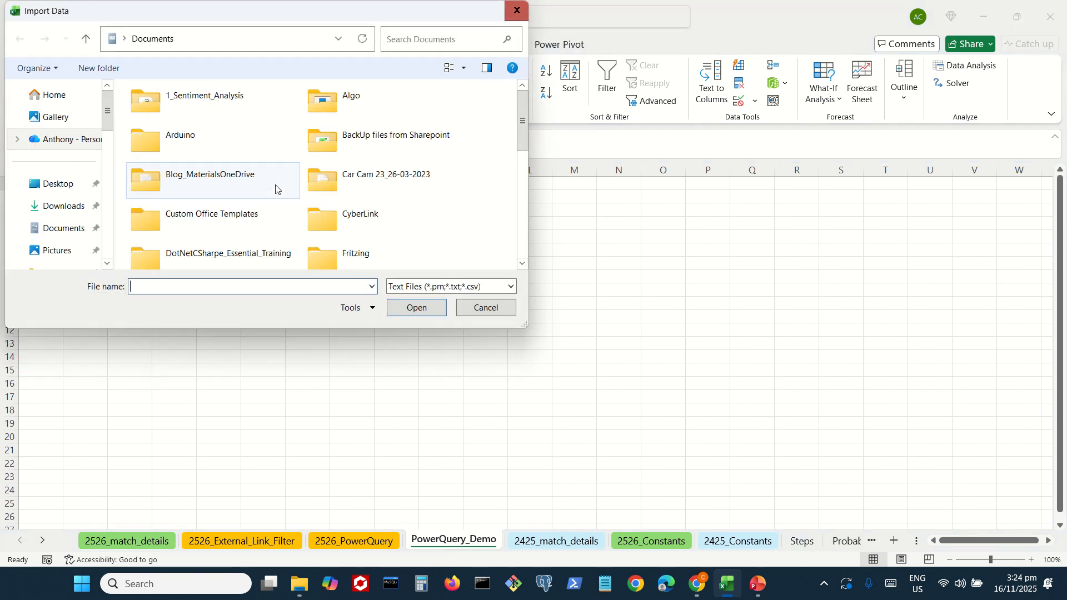
scroll(107, 252, down, 3)
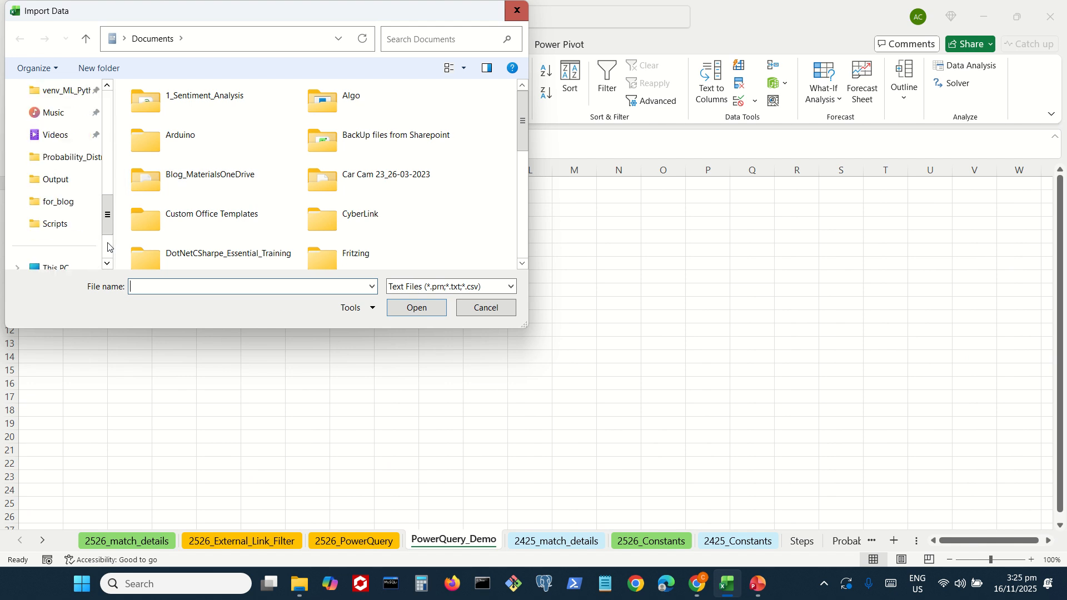
click(80, 181)
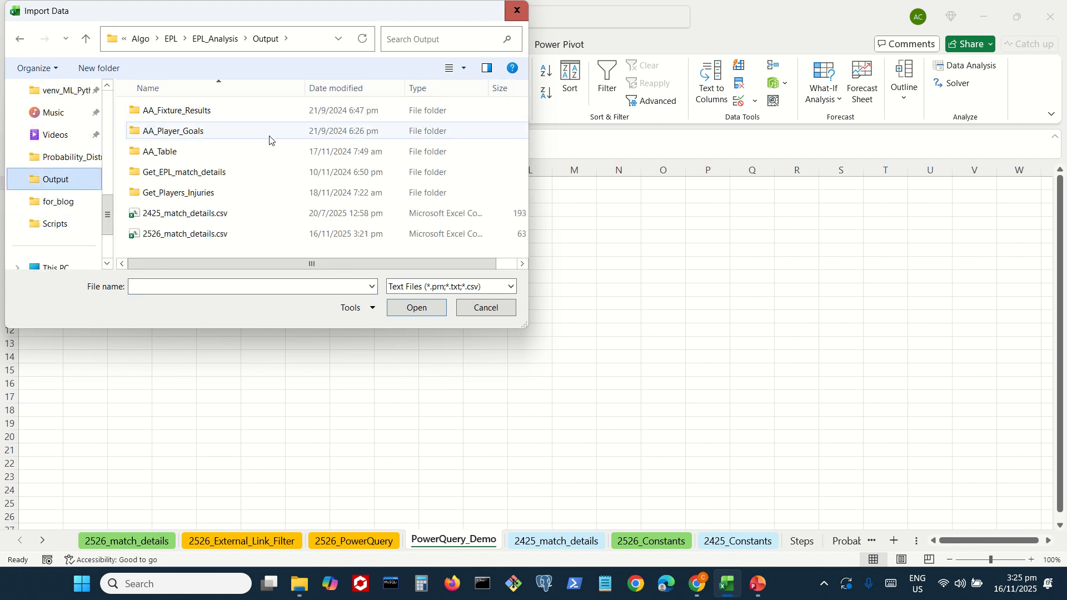
double_click(239, 234)
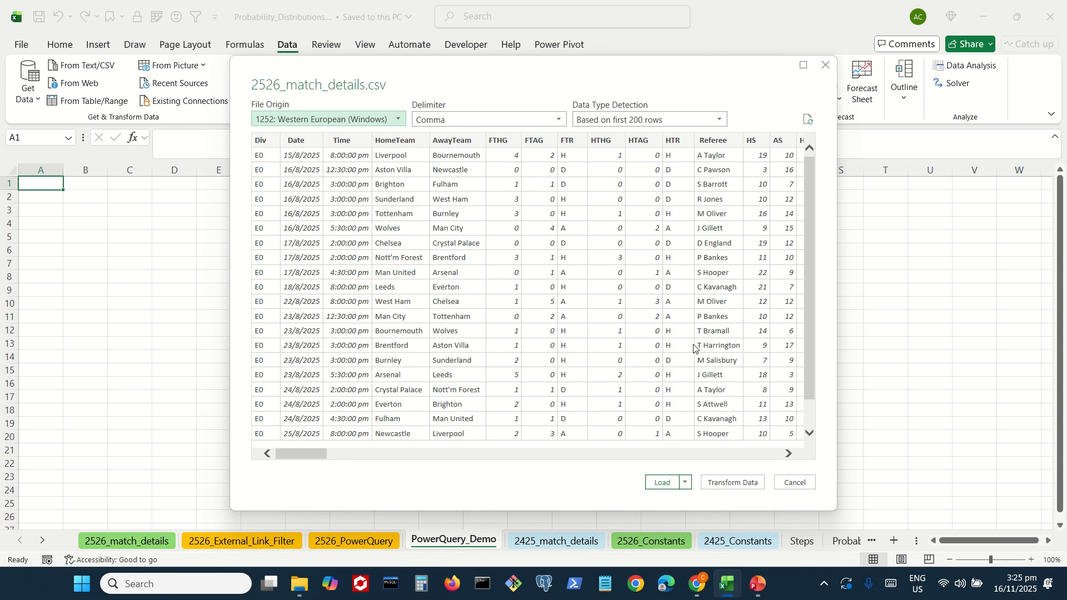
click(735, 483)
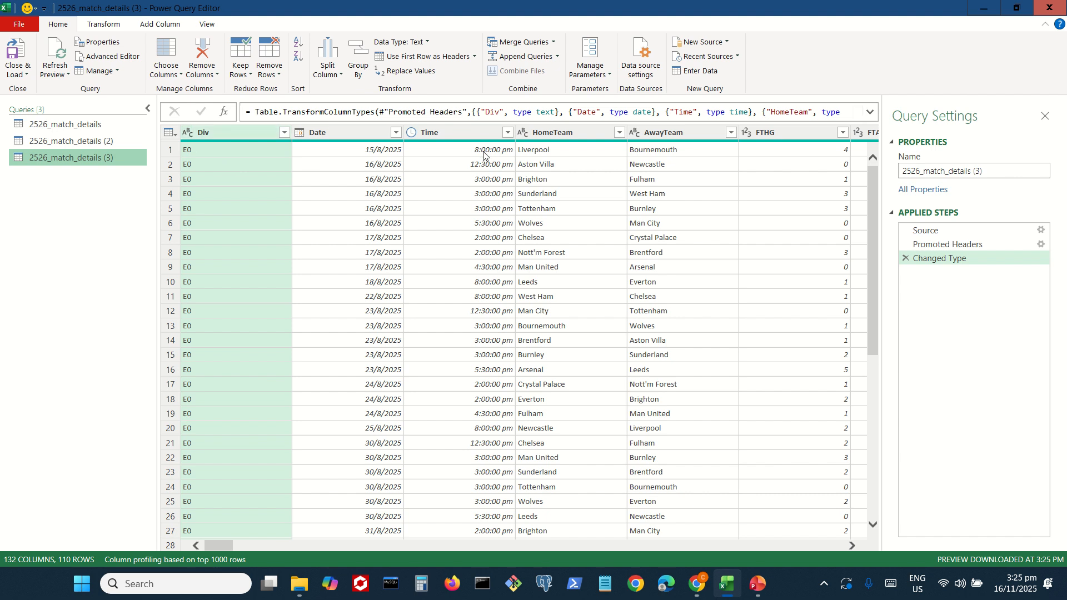
Review the query's columns and load it as a table into the existing worksheet at cell A1.
scroll(628, 273, right, 10)
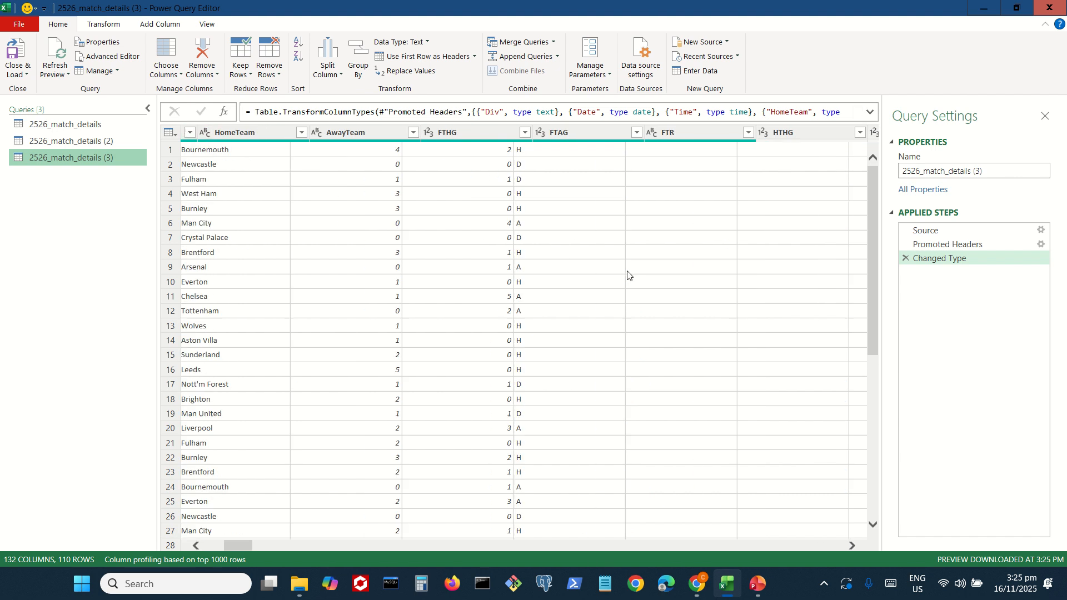
scroll(628, 273, right, 3)
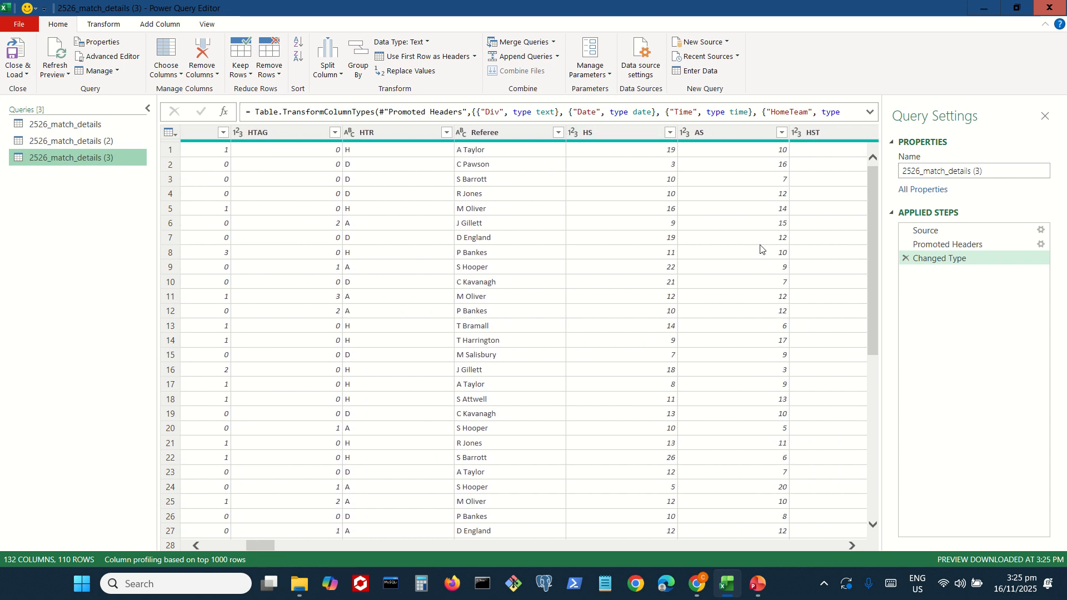
scroll(761, 247, right, 7)
scroll(762, 248, right, 7)
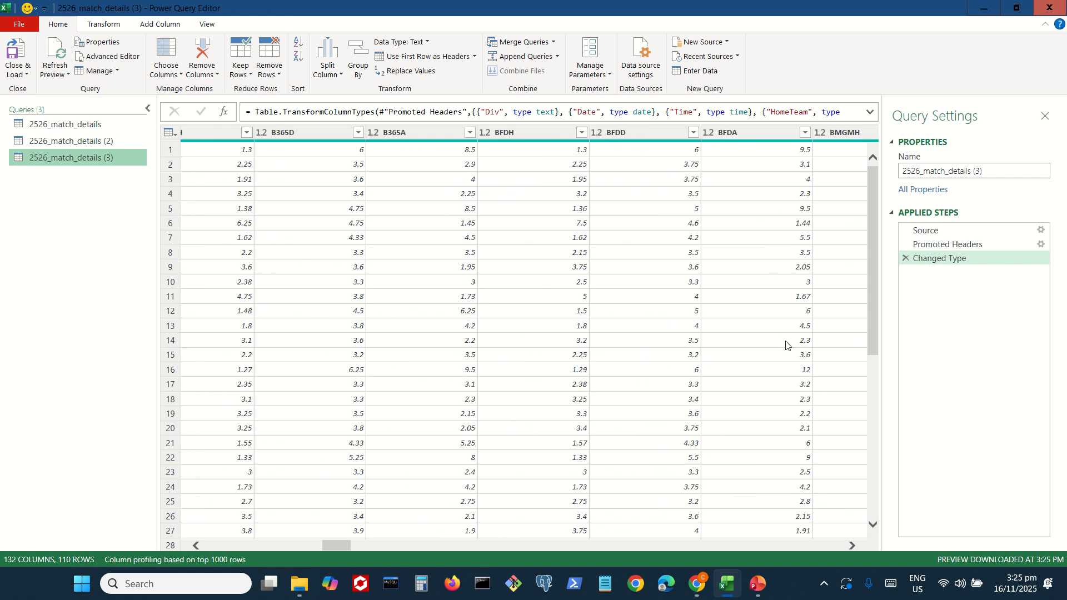
drag(340, 554, 218, 549)
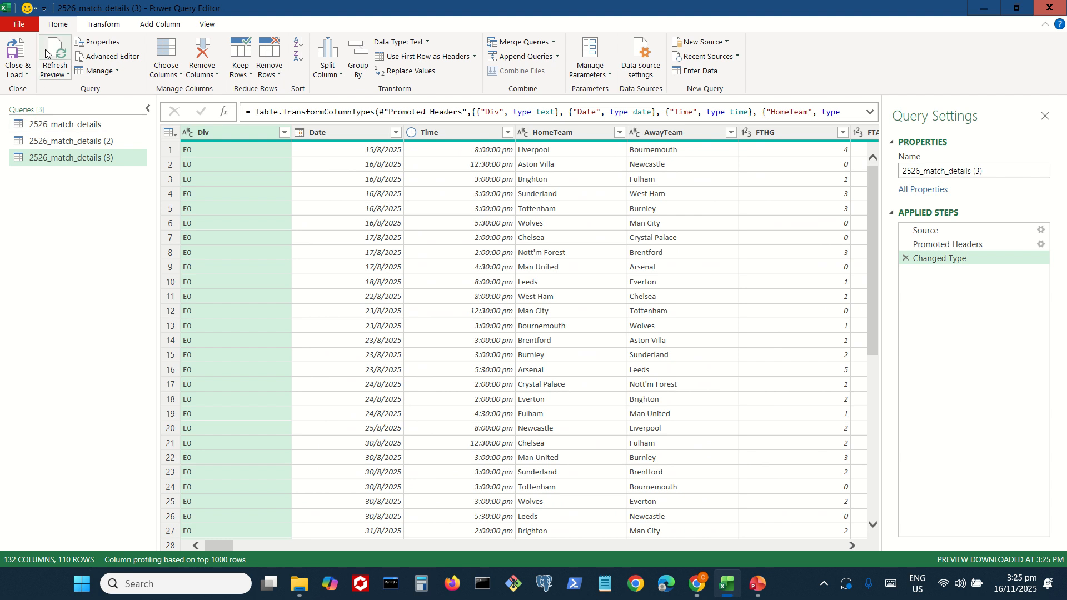
click(25, 74)
click(56, 104)
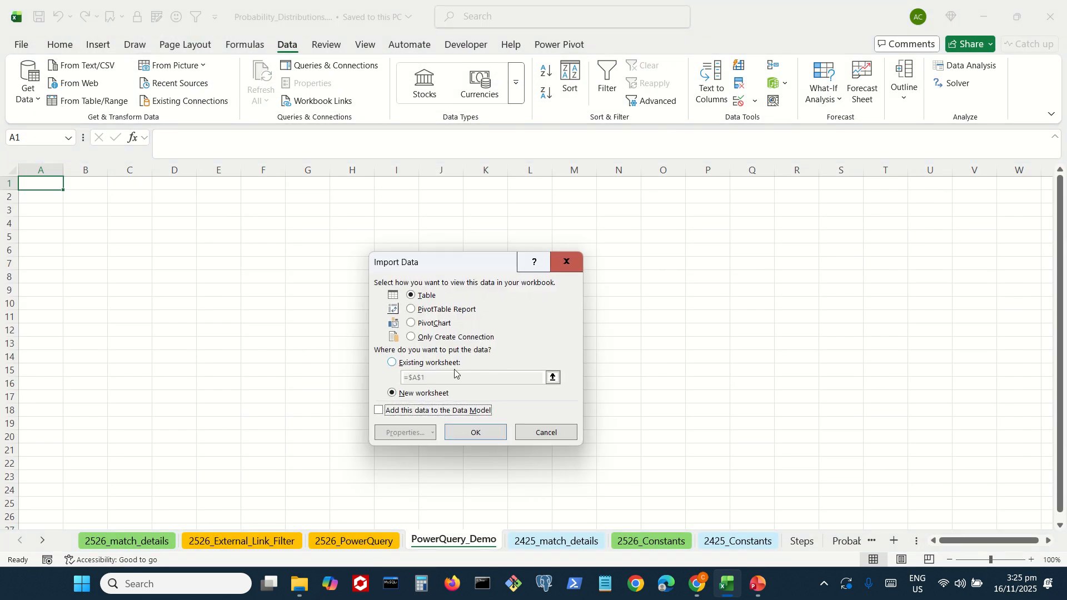
click(392, 362)
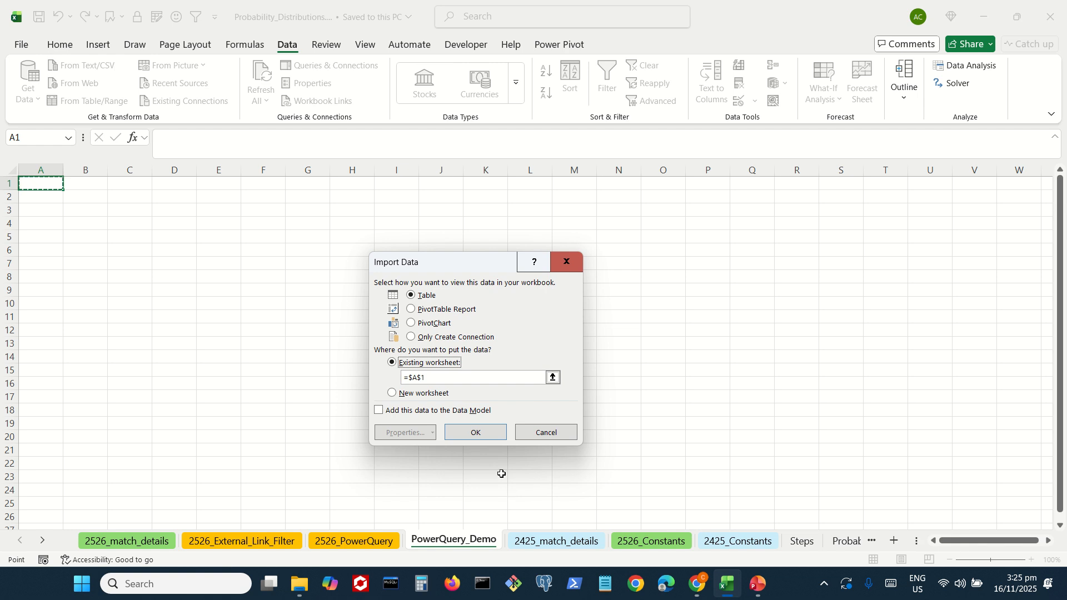
click(492, 435)
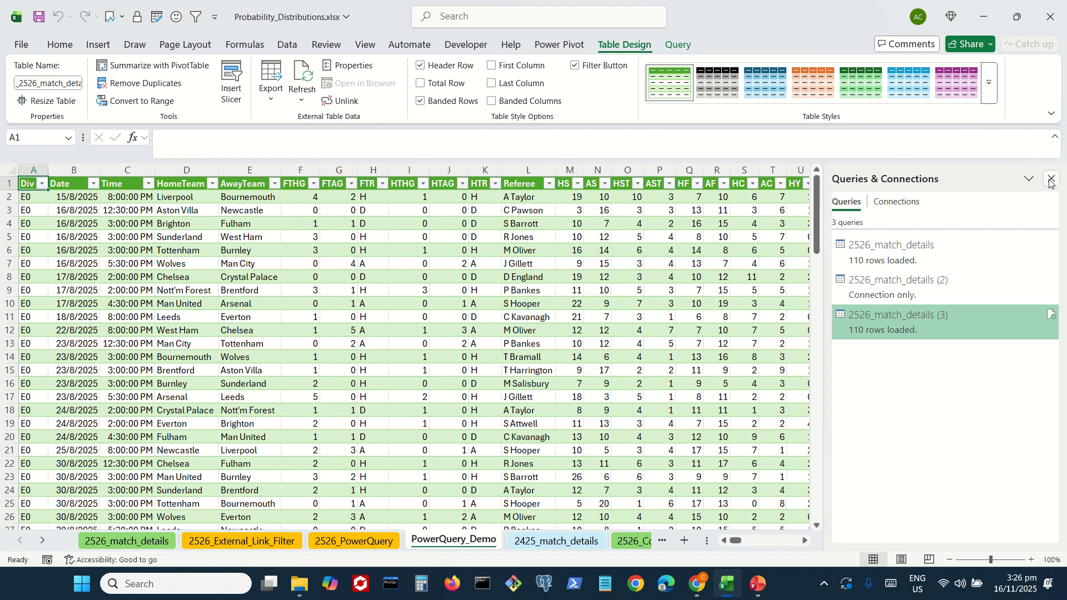
Close the Queries & Connections pane and apply the light black-and-grey banded style to the imported table.
click(1051, 179)
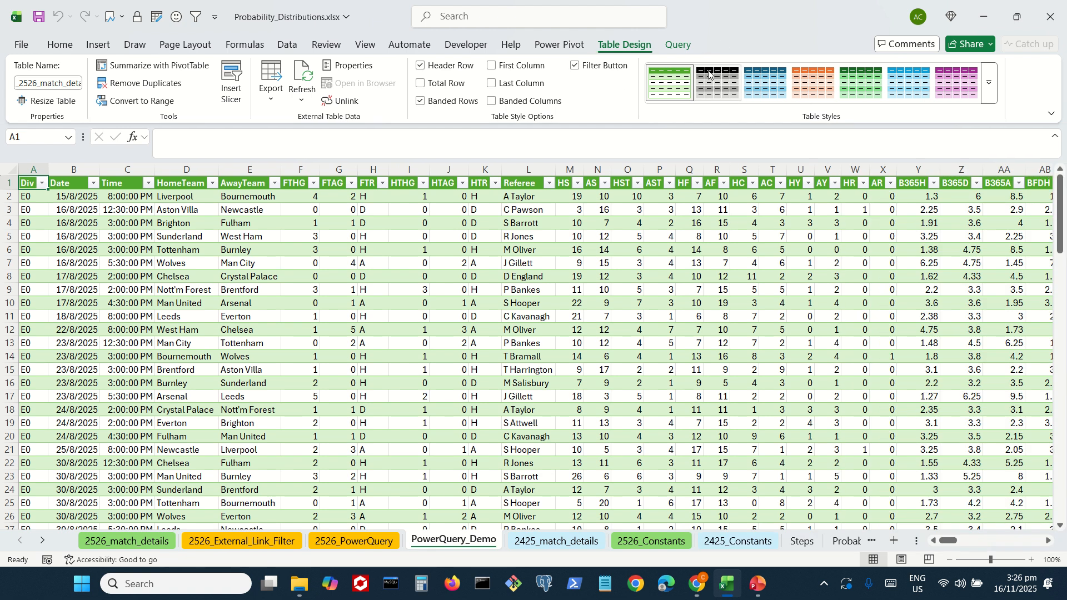
click(989, 82)
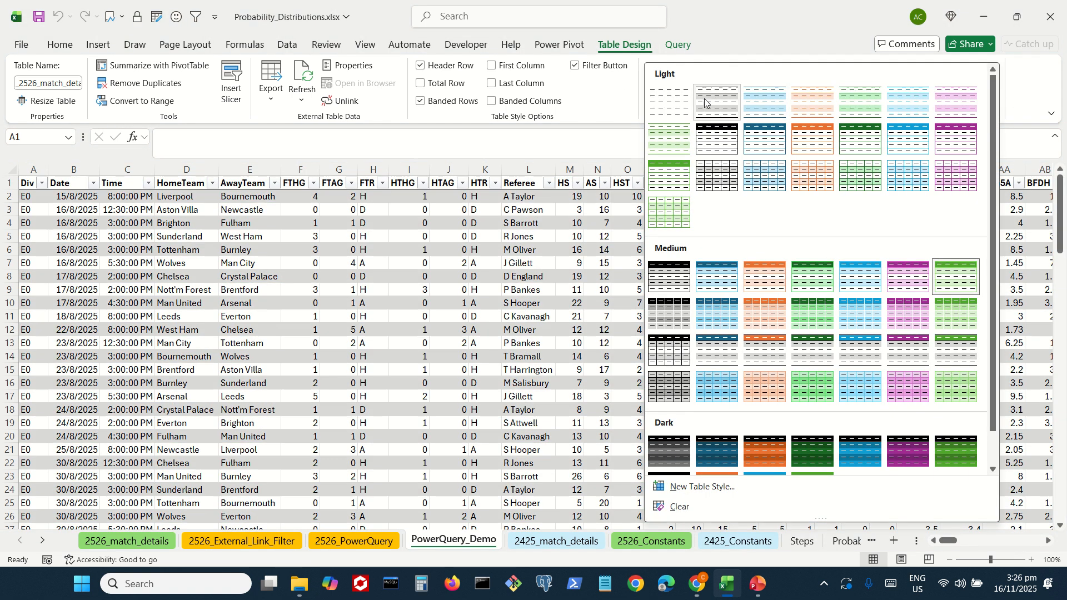
click(709, 103)
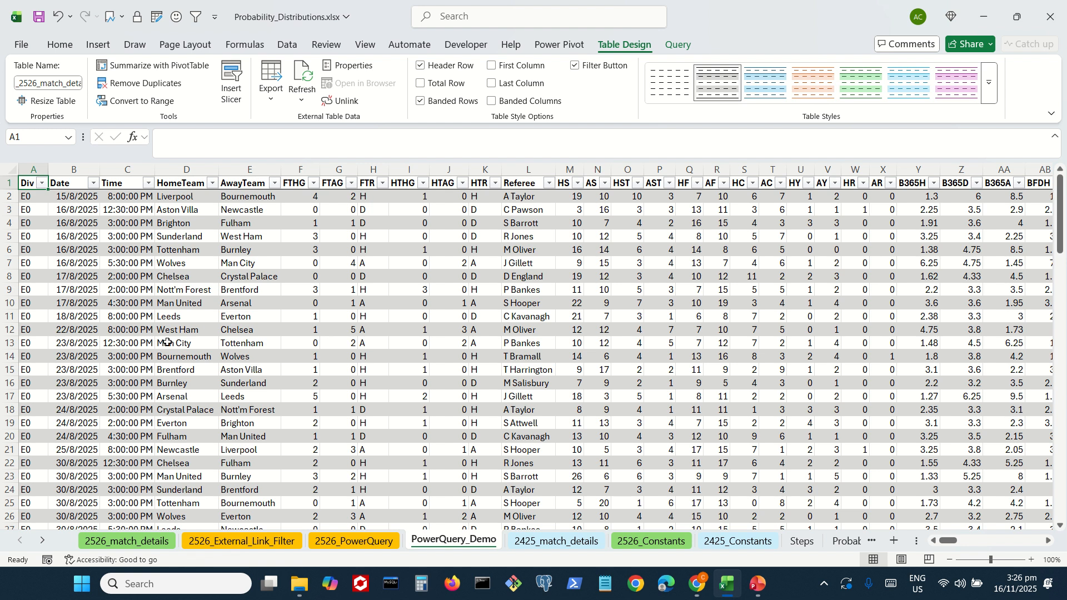
Review the imported table and compare it with the 2526_PowerQuery and 2526_External_Link_Filter sheets down to the last data rows.
scroll(167, 342, right, 3)
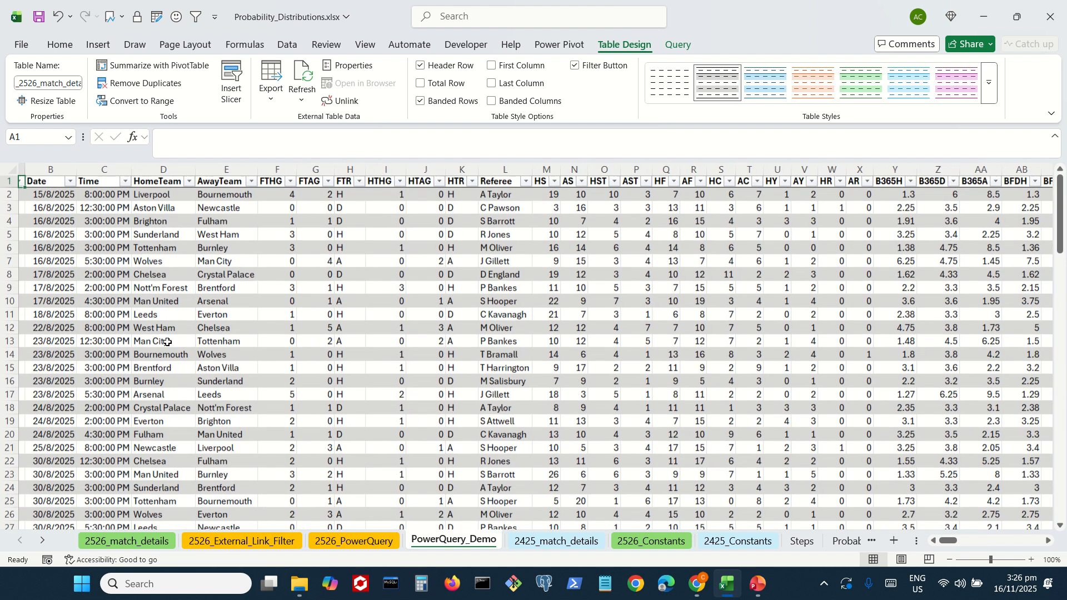
scroll(255, 382, left, 3)
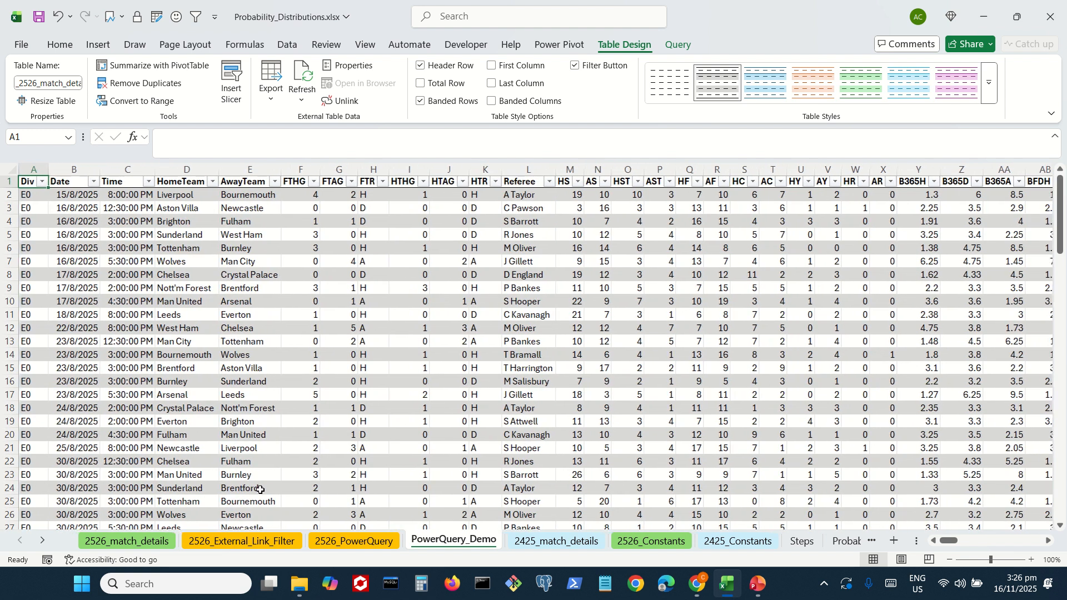
click(241, 541)
click(367, 541)
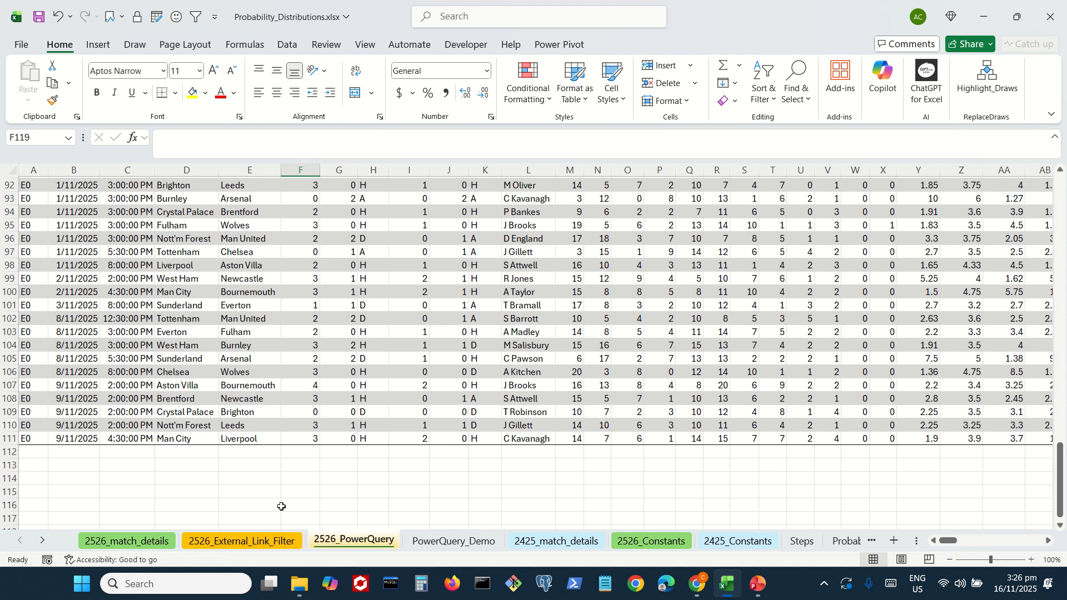
click(274, 542)
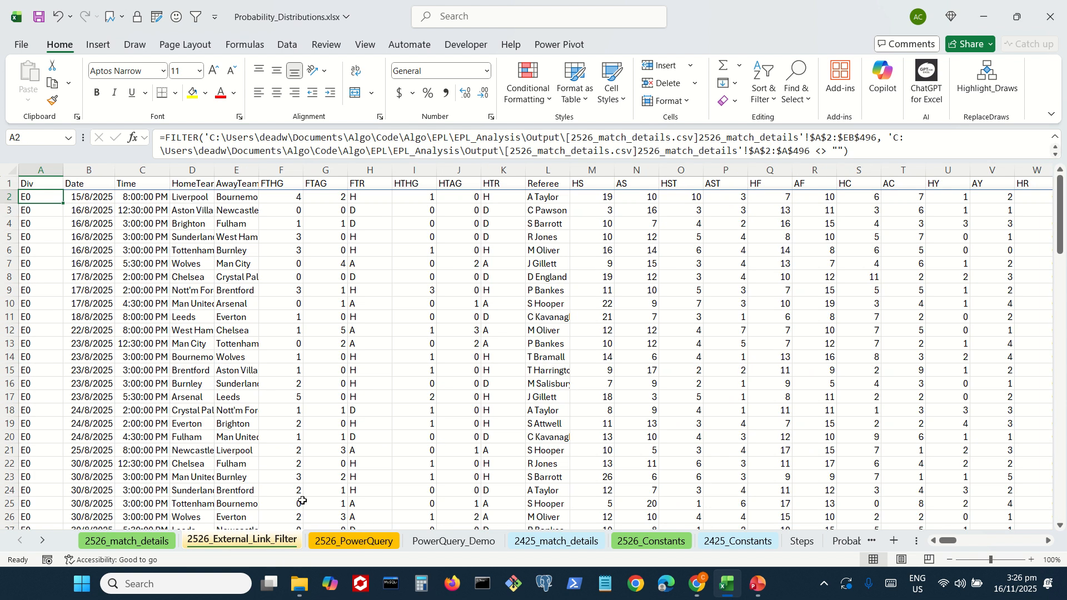
scroll(297, 477, down, 20)
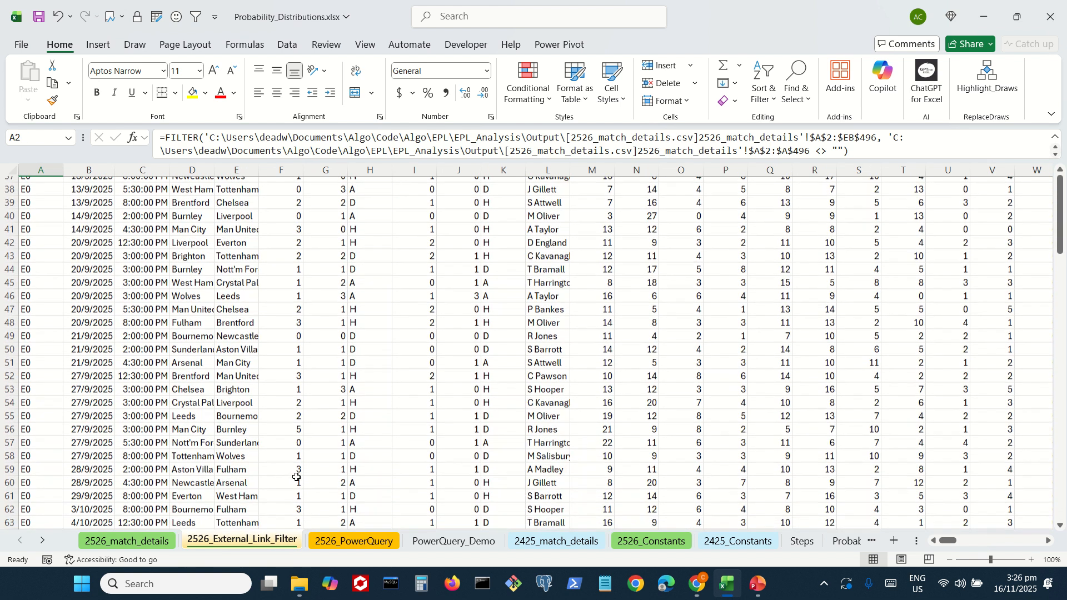
scroll(297, 477, down, 5)
scroll(296, 477, down, 1)
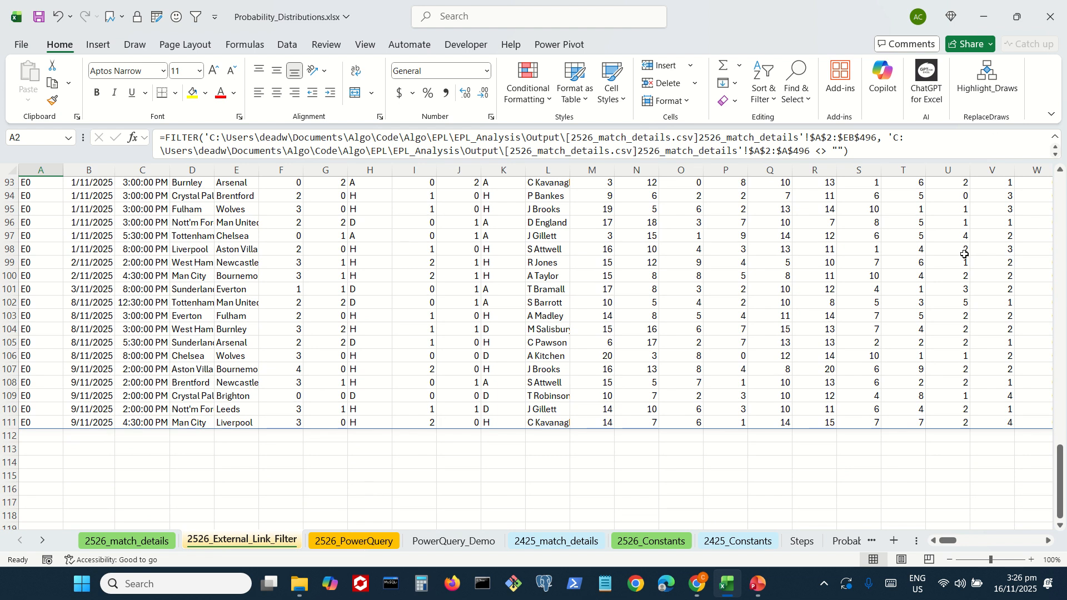
Close the Probability_Distributions workbook and save its changes.
click(1053, 17)
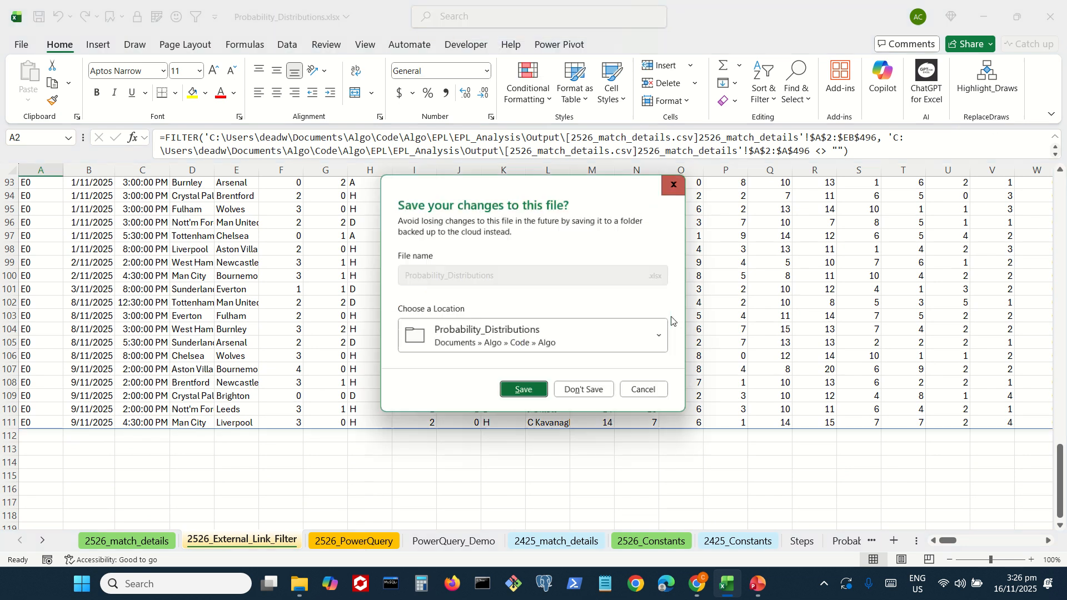
click(526, 396)
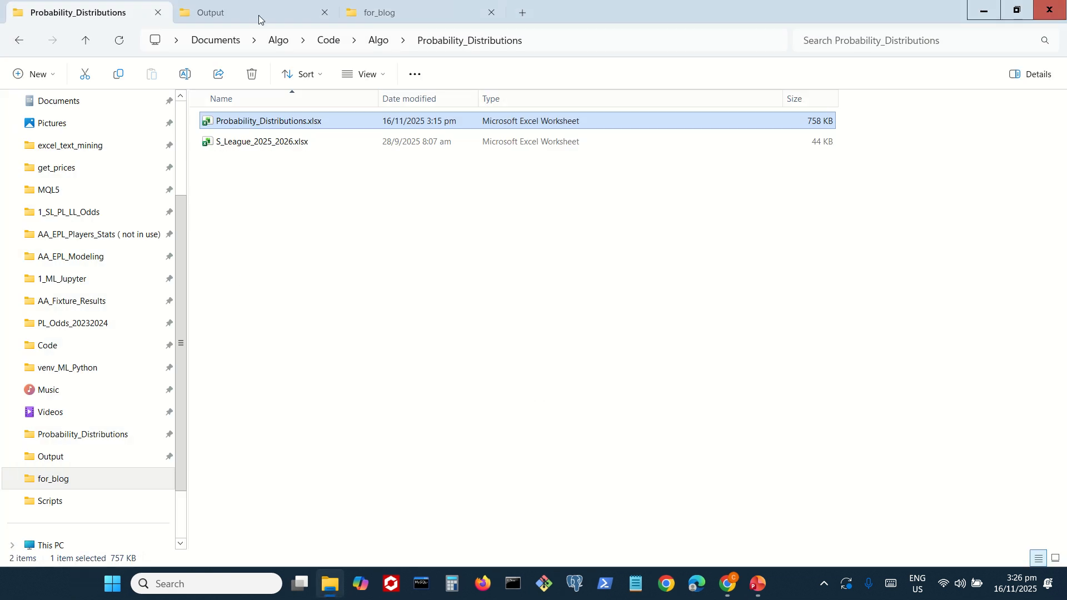
Open 2526_match_details.csv from the Output folder and duplicate the last match row, row 111, into row 112.
click(258, 15)
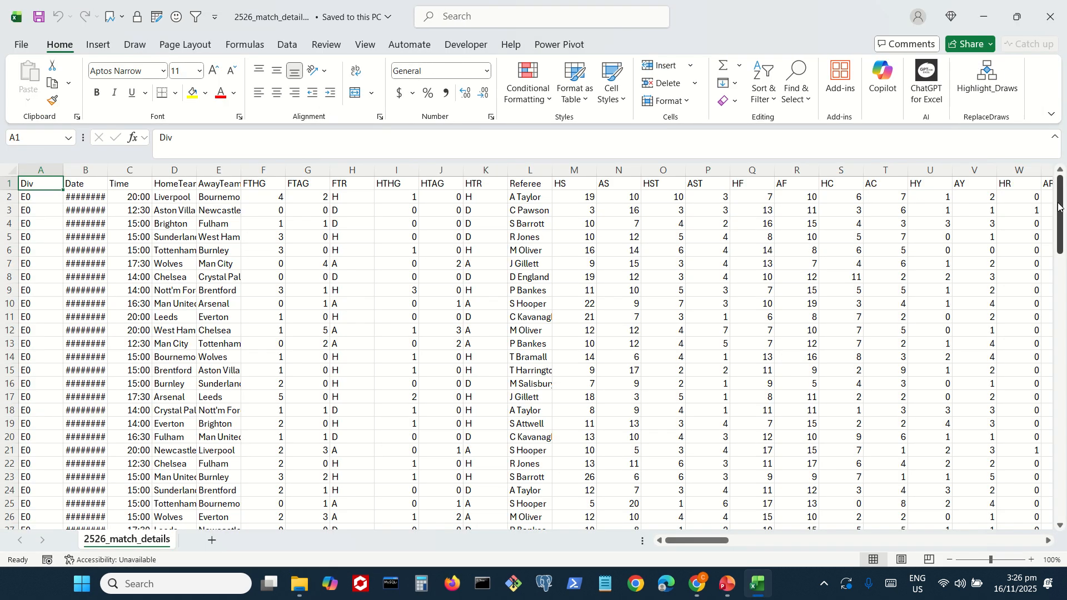
drag(1060, 200, 1064, 474)
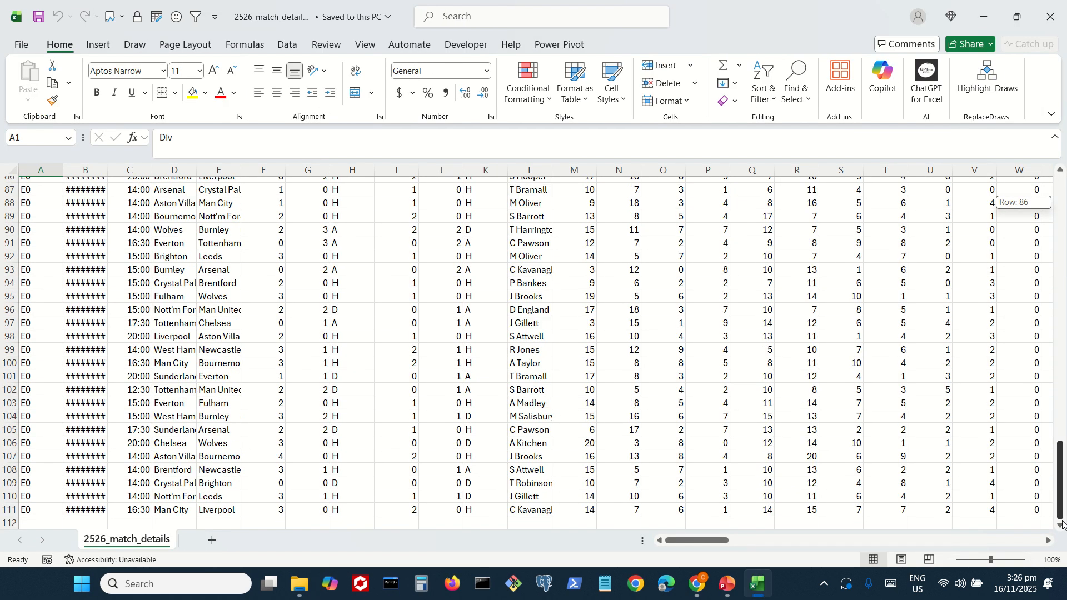
click(6, 510)
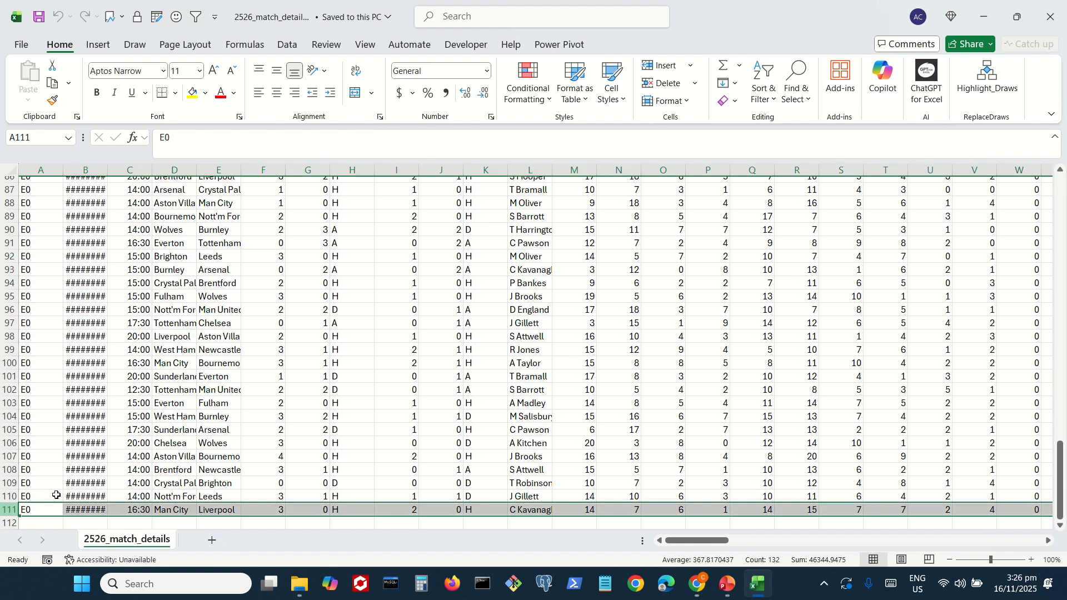
scroll(210, 460, down, 2)
key(ctrl+c)
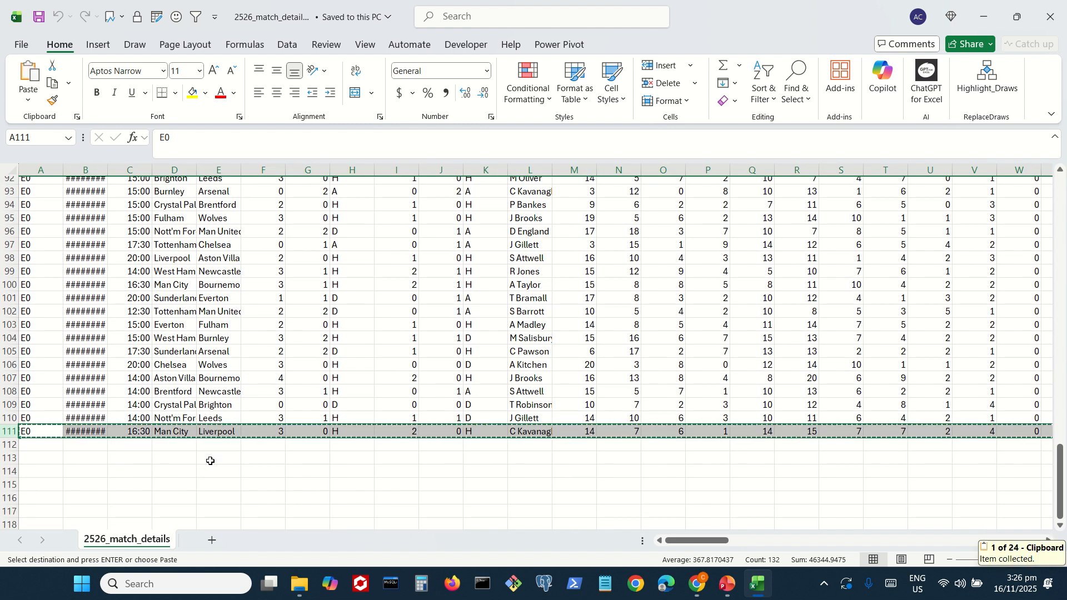
click(36, 448)
key(ctrl+v)
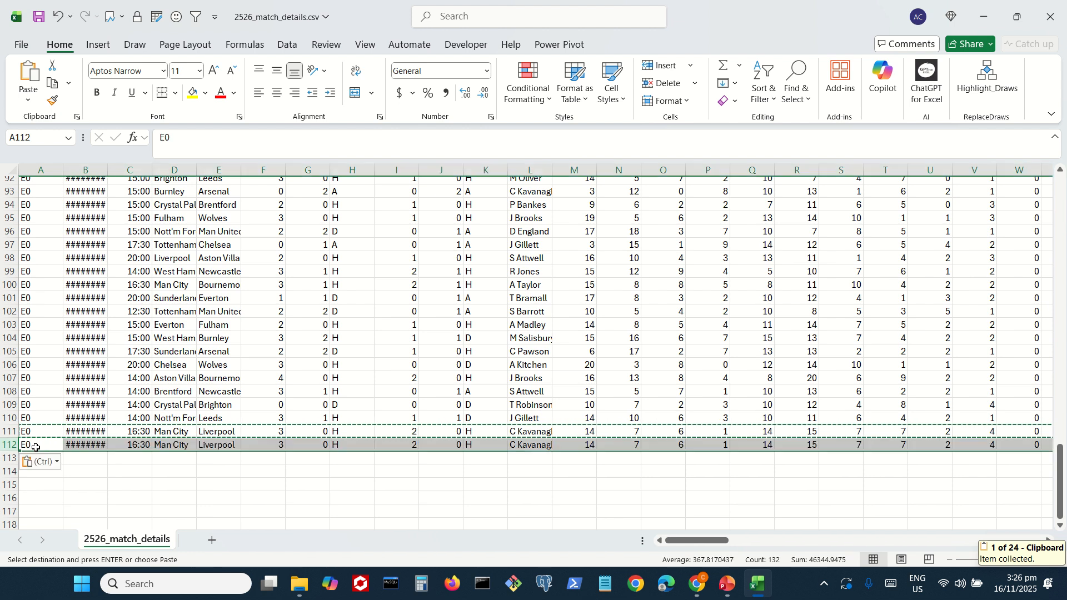
click(97, 481)
key(Escape)
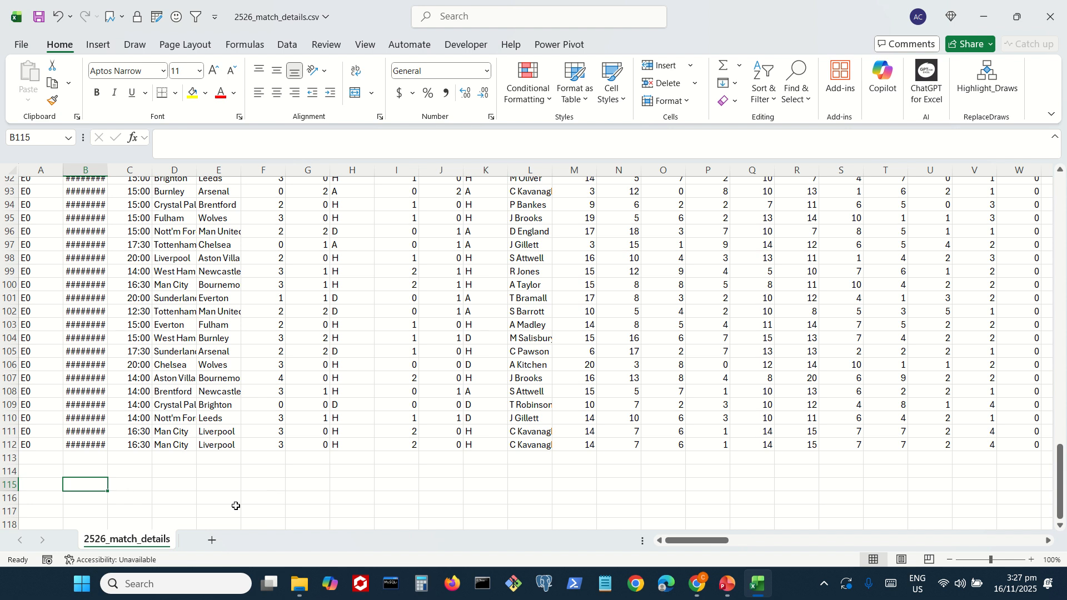
Close 2526_match_details.csv with its changes saved and reopen the Probability_Distributions workbook.
click(1062, 4)
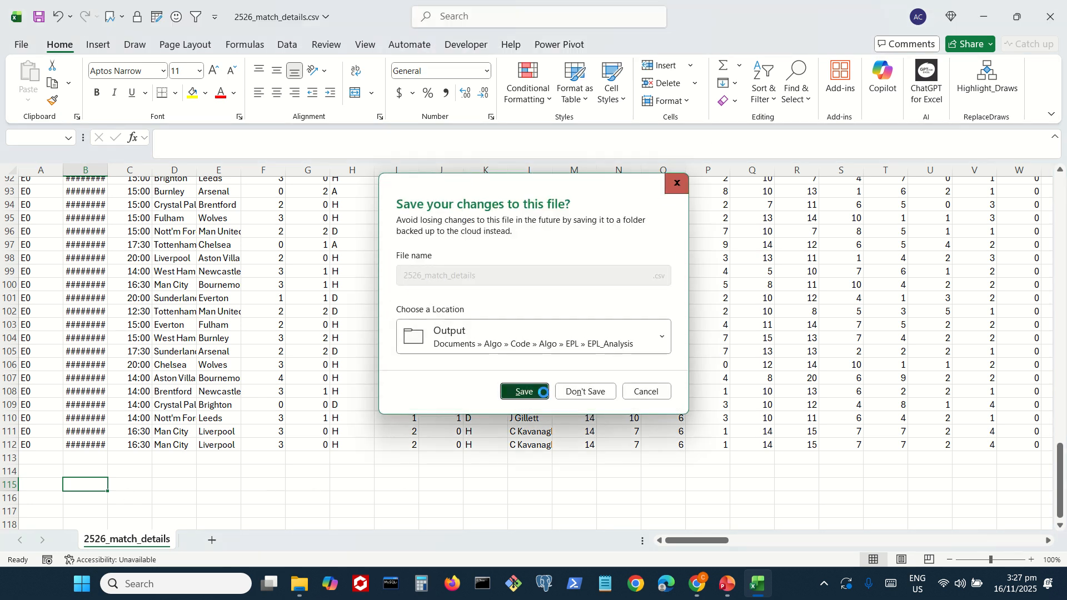
click(544, 395)
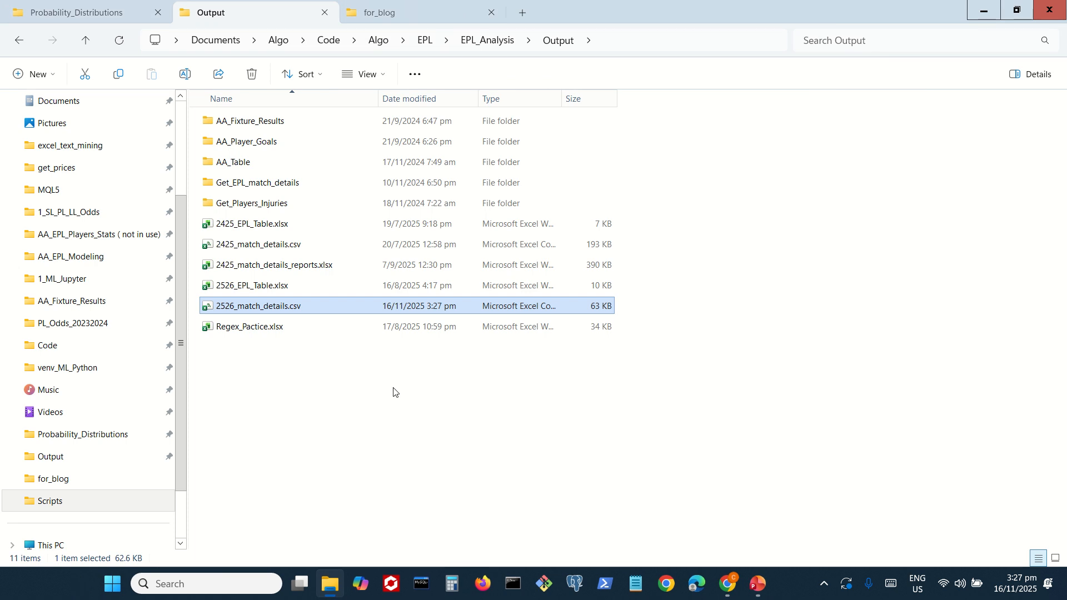
click(116, 4)
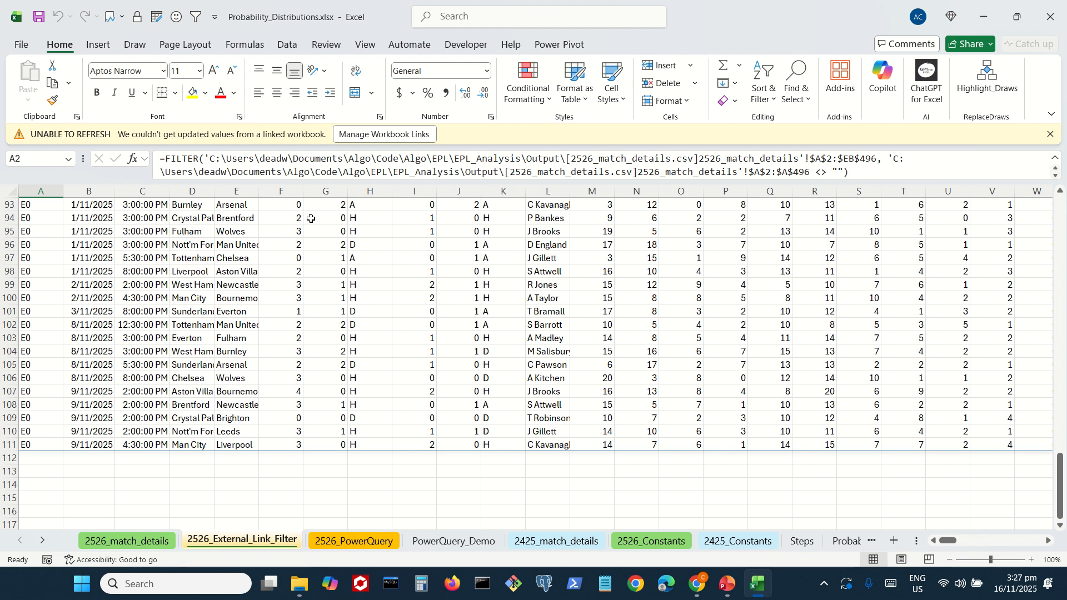
Refresh all workbook data, try to refresh the workbook link to 2526_match_details.csv, and close the Workbook Links pane.
click(287, 47)
click(265, 69)
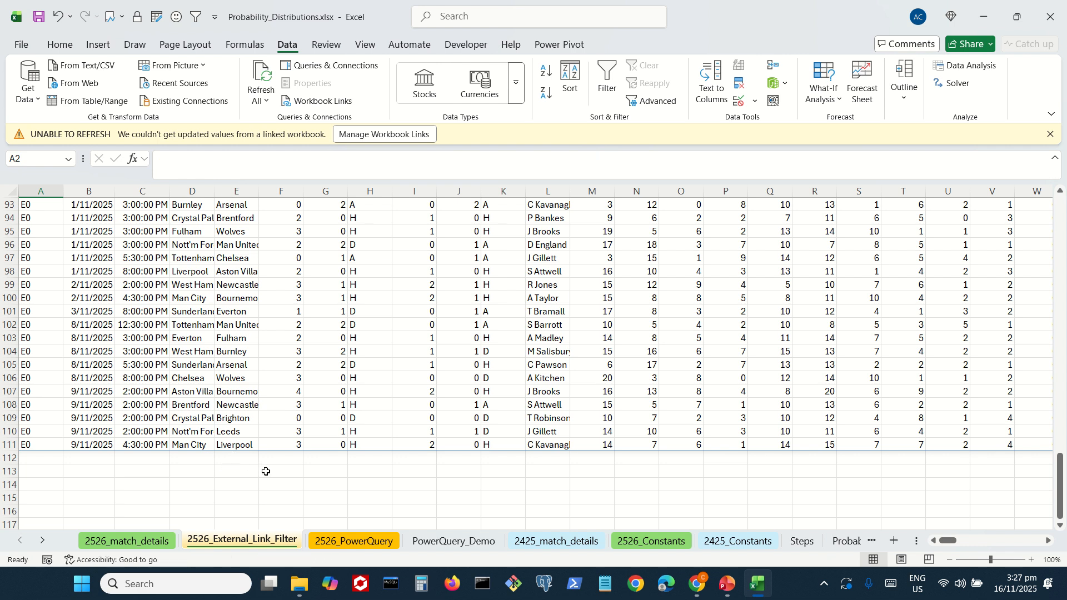
click(321, 101)
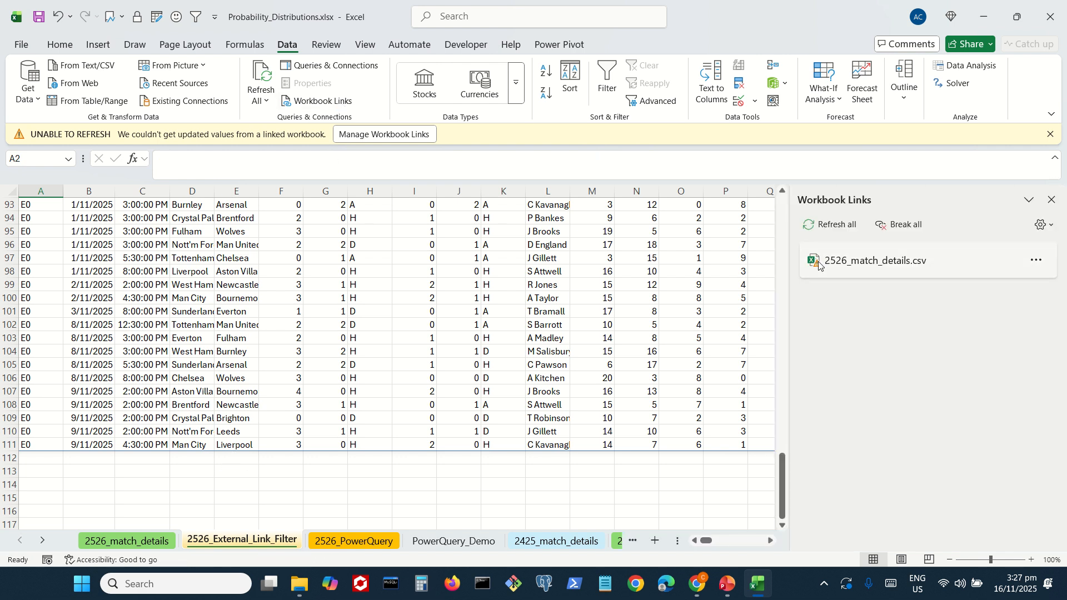
click(848, 230)
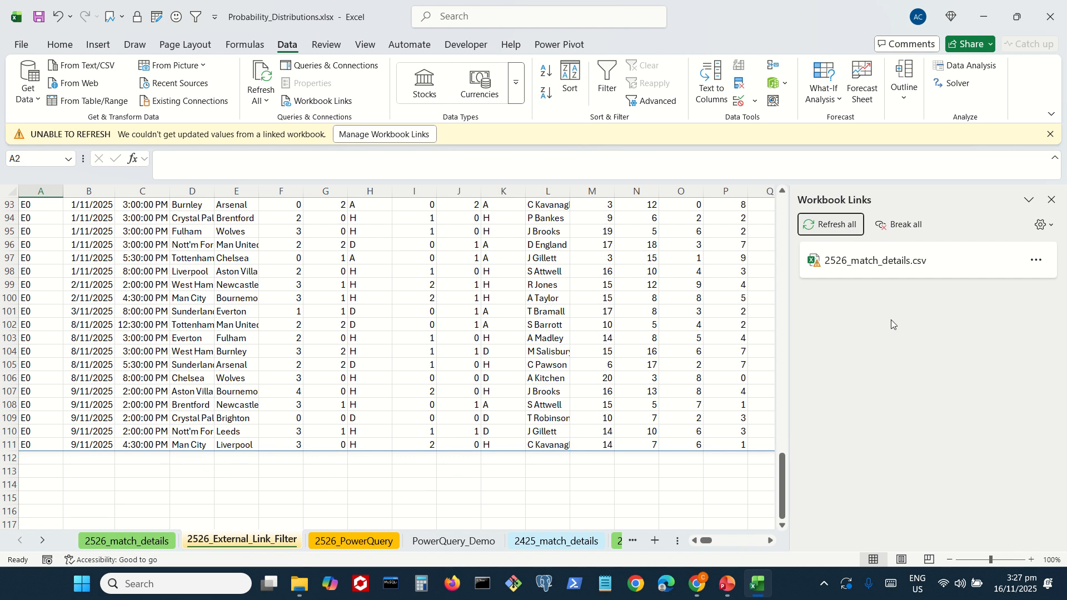
click(856, 265)
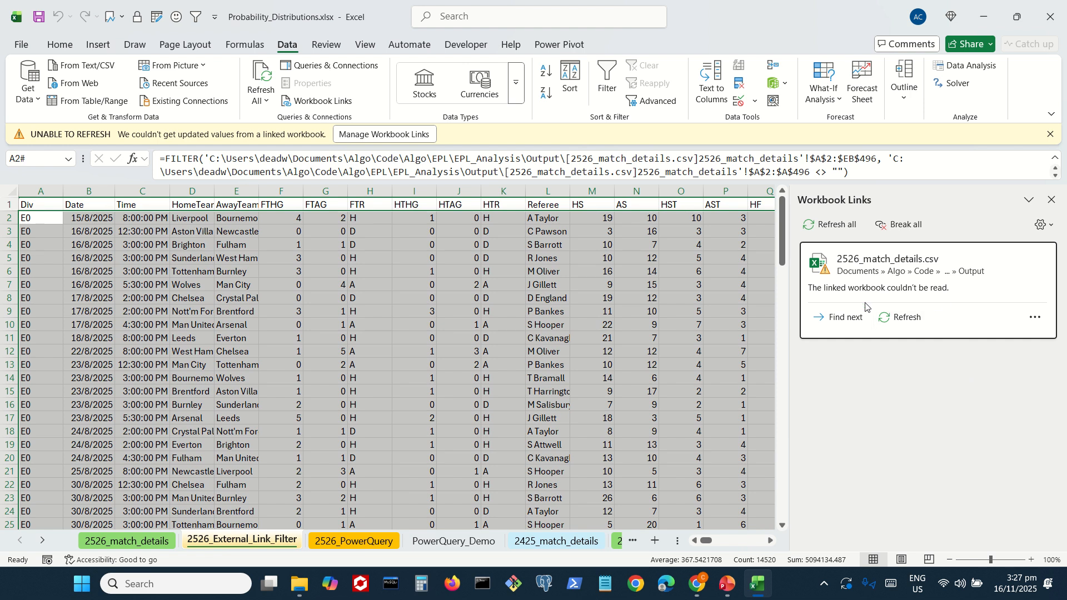
click(1051, 200)
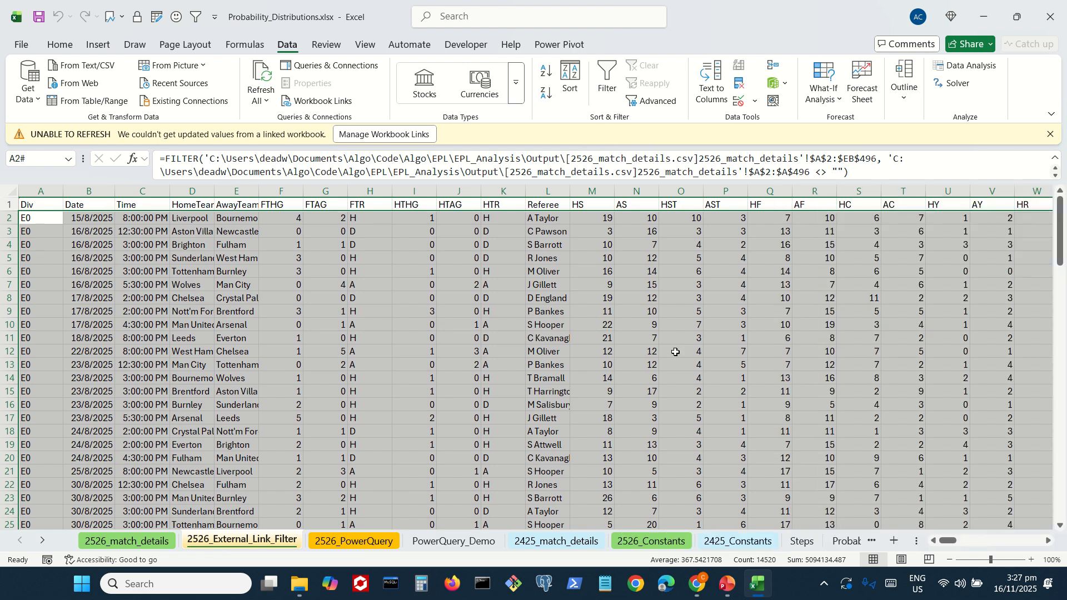
click(676, 351)
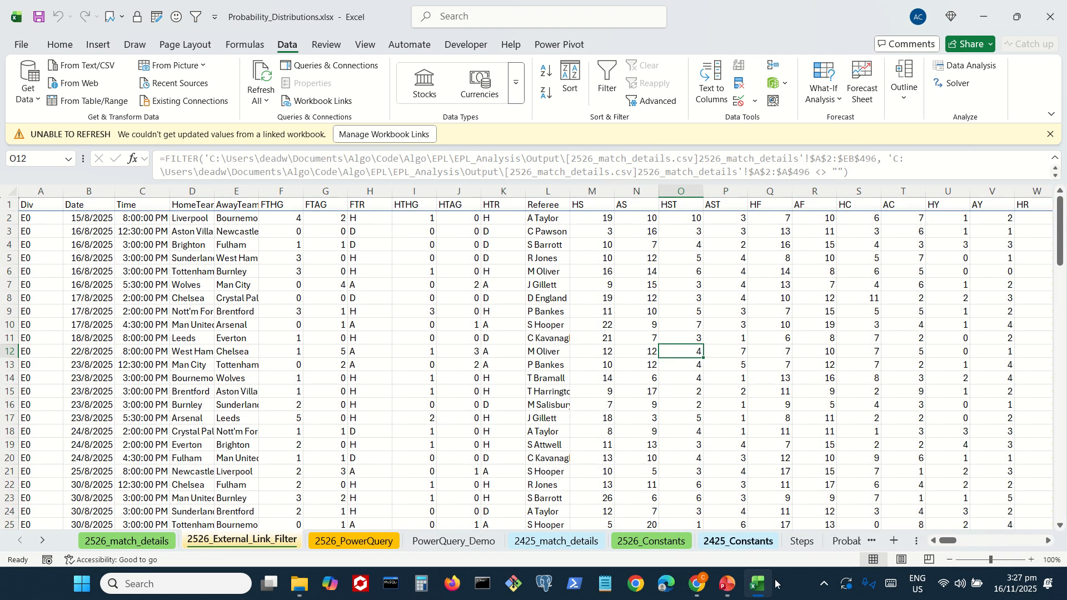
Refresh all data again from the 2526_PowerQuery sheet and compare the last rows of PowerQuery_Demo and 2526_External_Link_Filter.
mouse_move(761, 595)
click(380, 539)
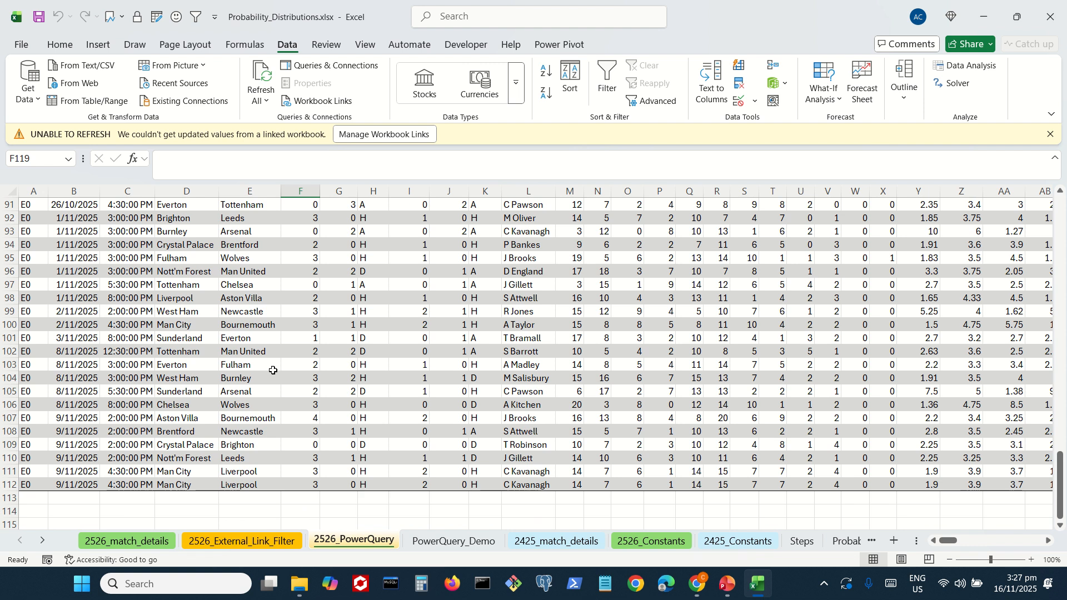
click(263, 75)
click(432, 545)
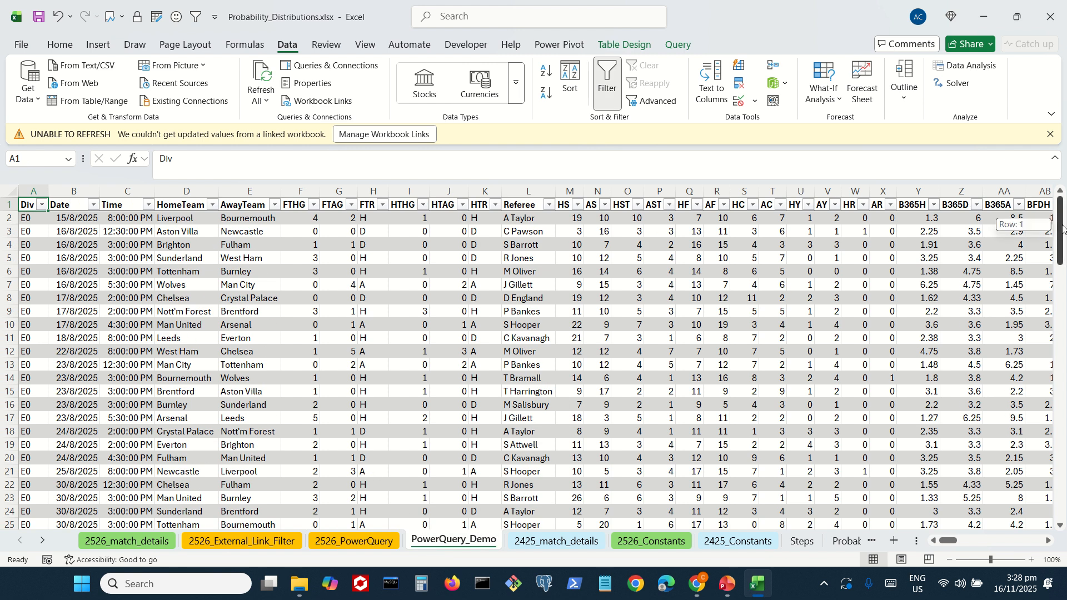
drag(1062, 228, 1061, 481)
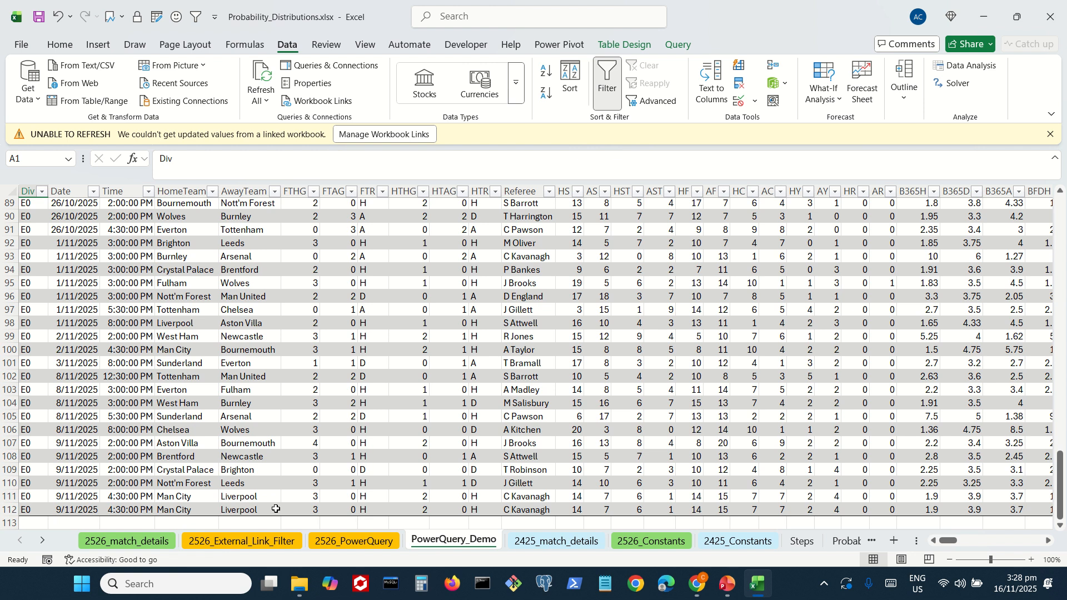
click(282, 541)
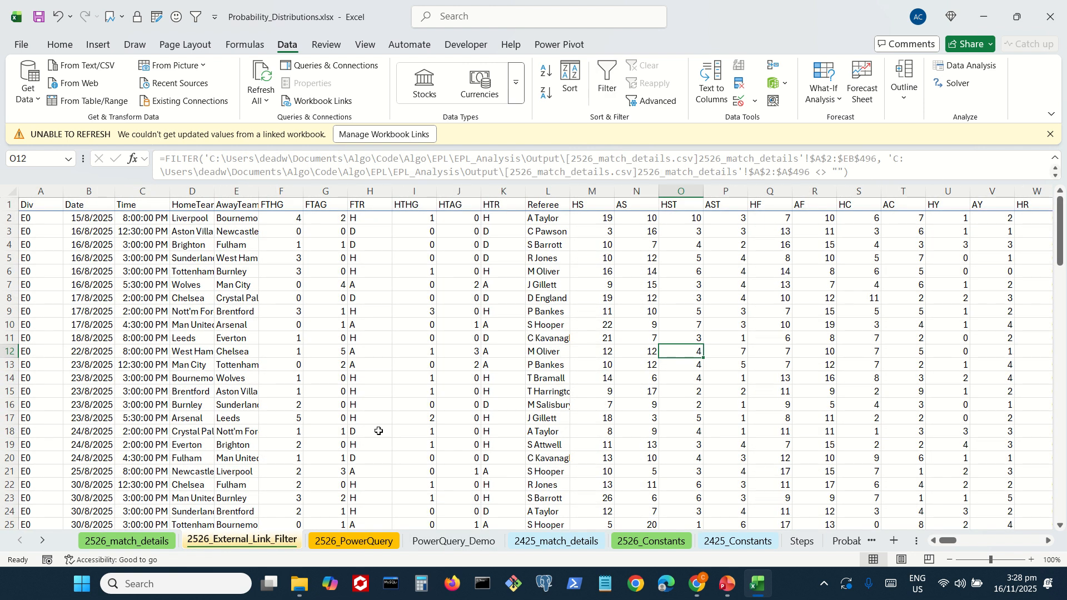
scroll(379, 432, down, 20)
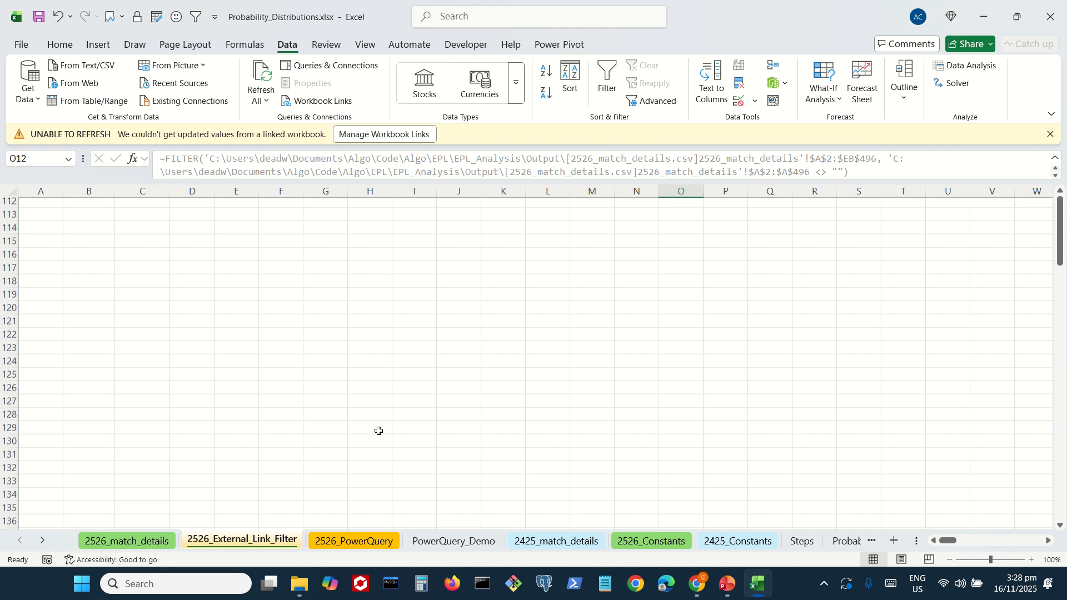
scroll(378, 431, up, 5)
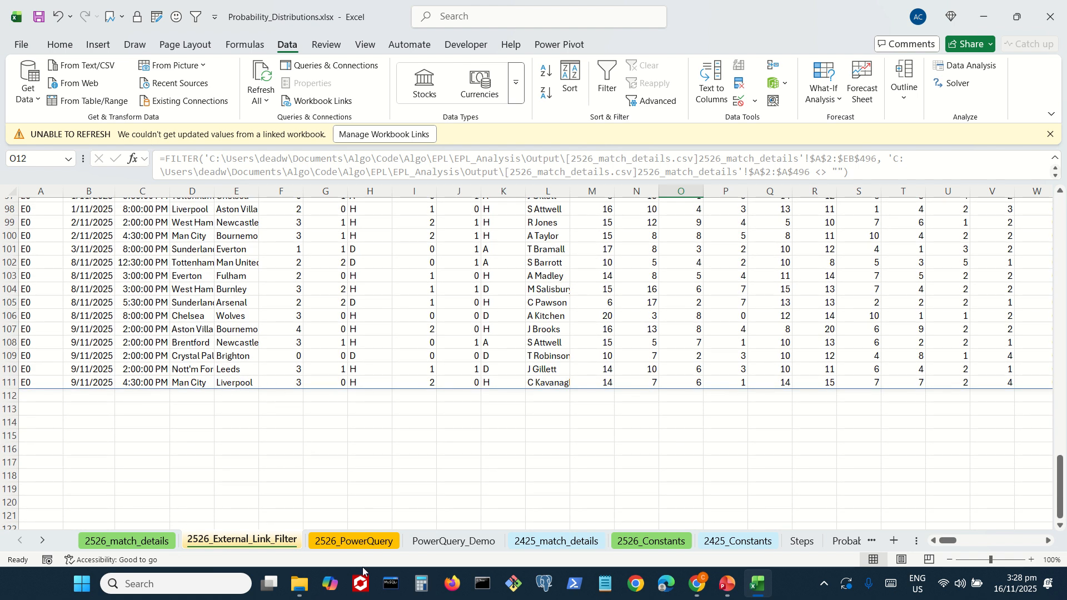
Open the source file 2526_match_details.csv from the Output folder and return to the 2526_External_Link_Filter sheet with it still open.
click(300, 583)
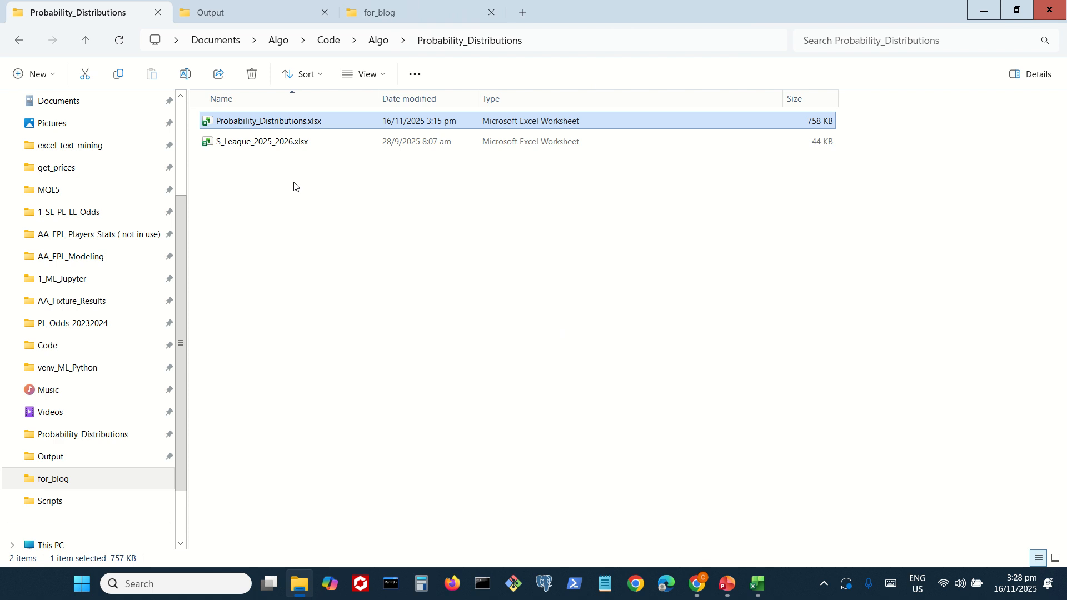
click(303, 12)
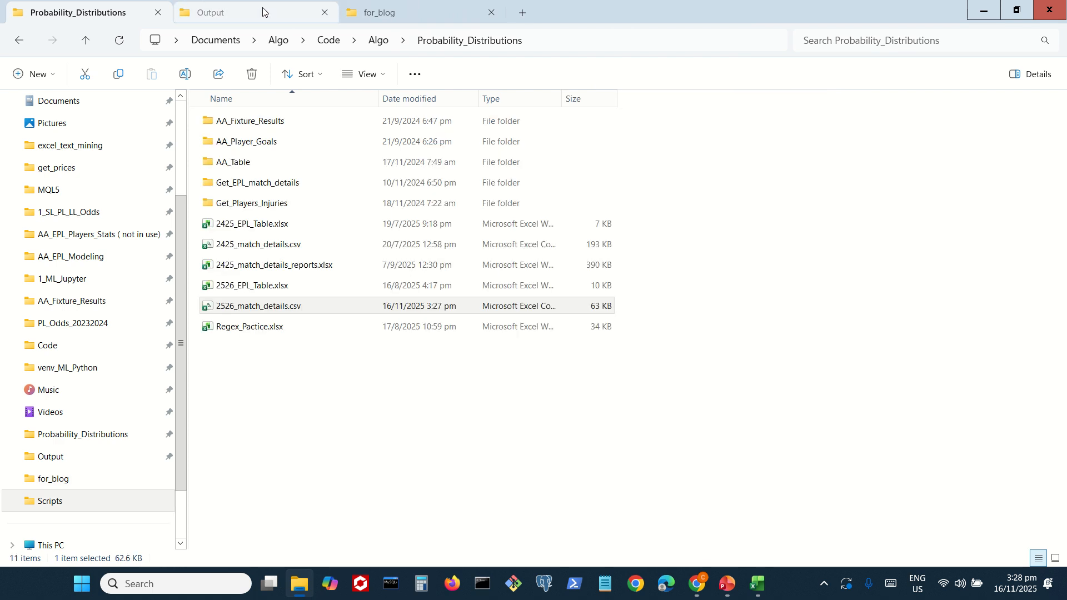
double_click(283, 307)
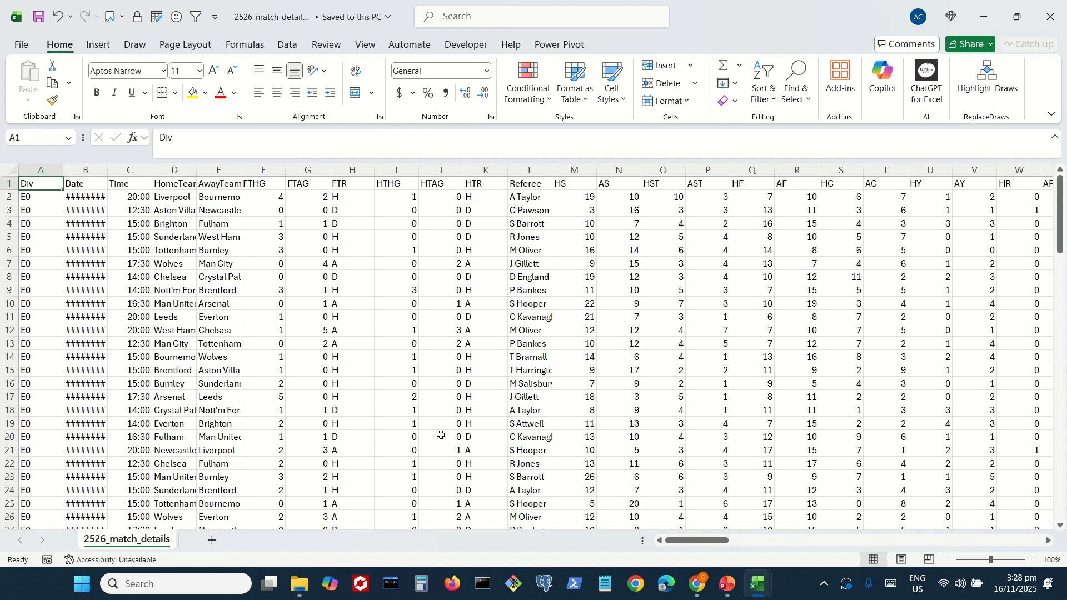
click(982, 17)
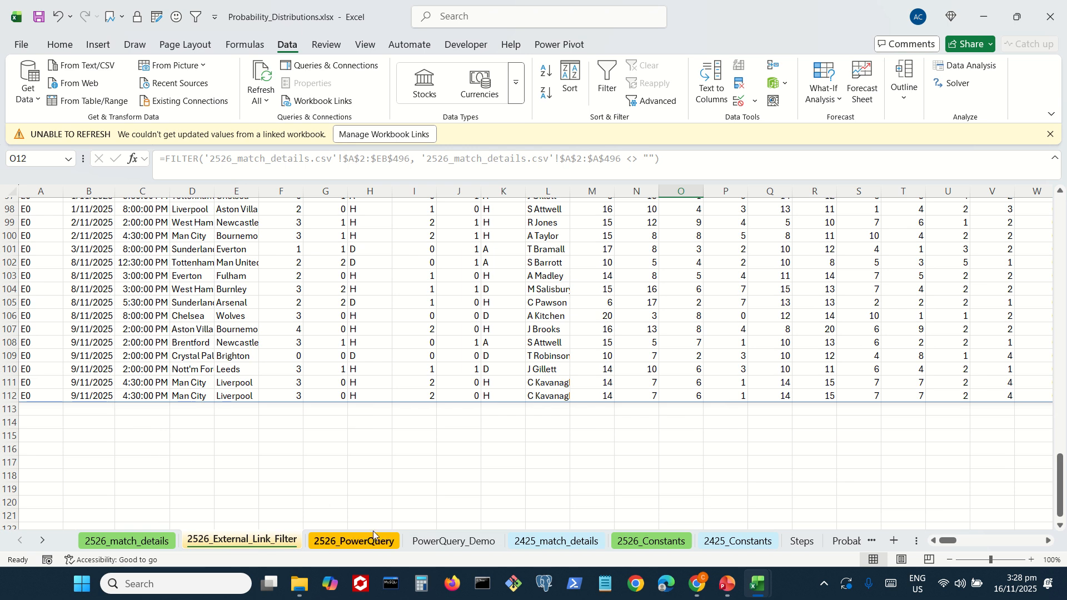
Compare the last data rows of the 2526_PowerQuery and PowerQuery_Demo sheets.
click(372, 547)
click(461, 548)
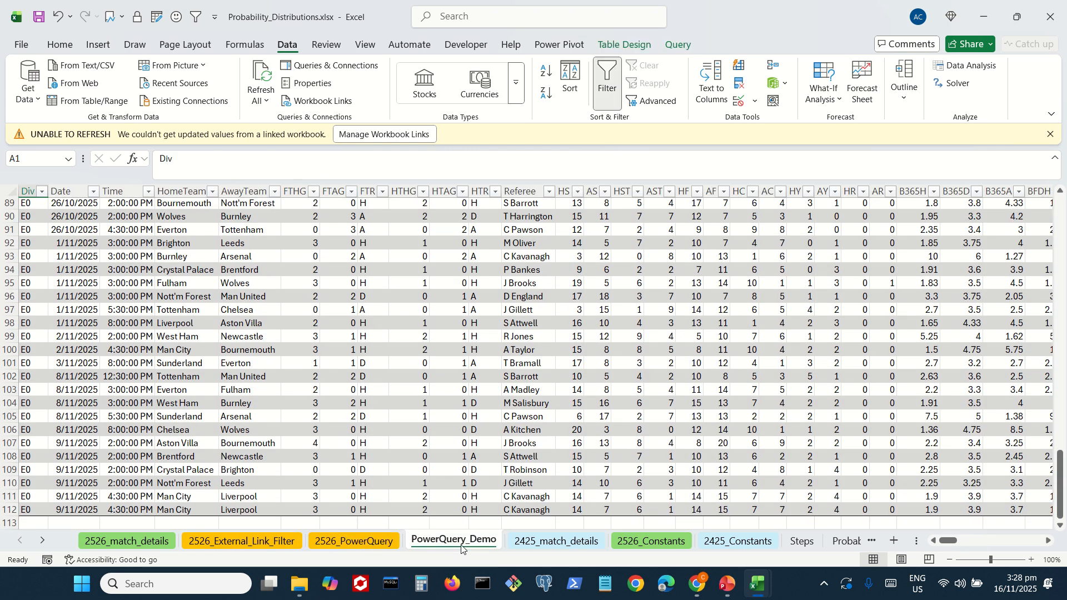
click(375, 543)
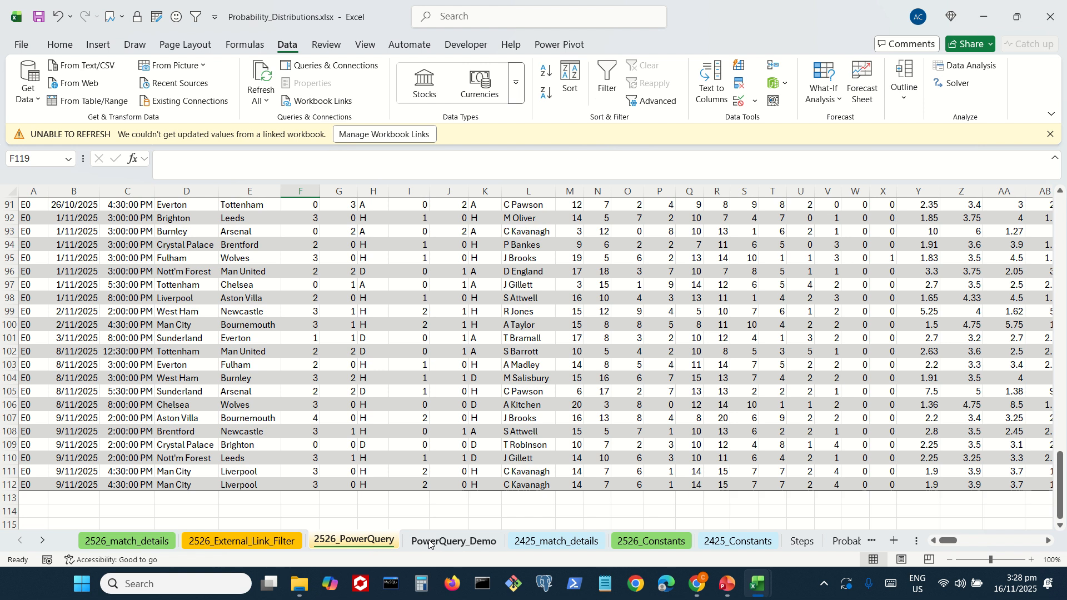
key(ctrl+Page_Down)
click(372, 542)
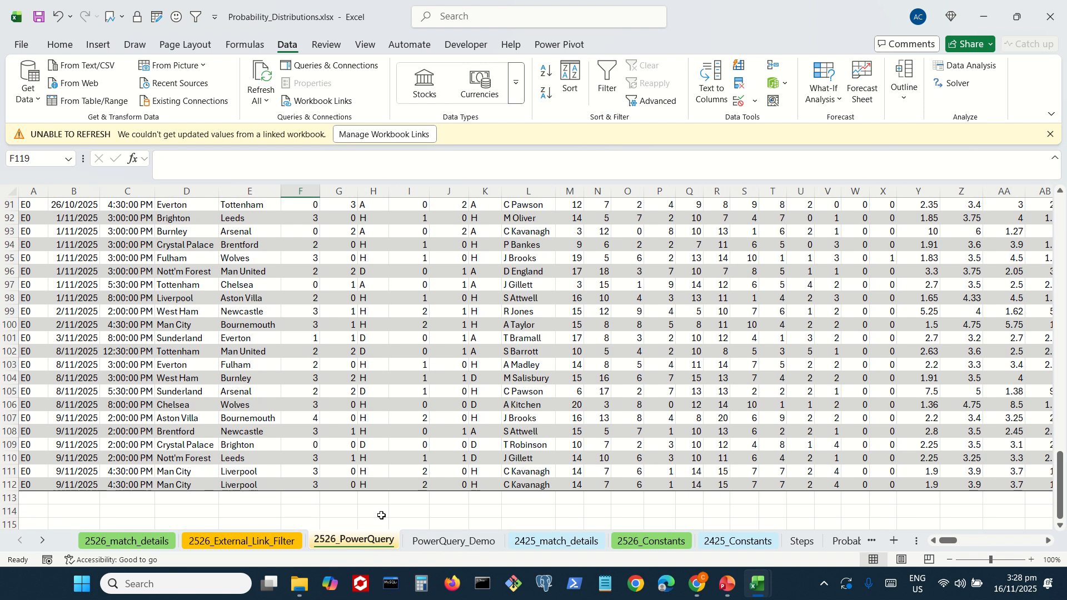